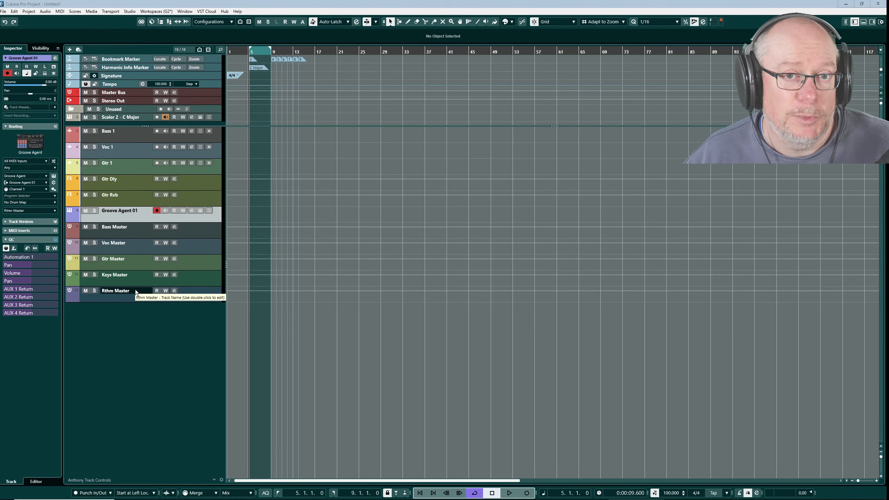
- Select the Master Bus track and the five group tracks from Bass Master to Rthm Master to review the bus setup
left_click(111, 92)
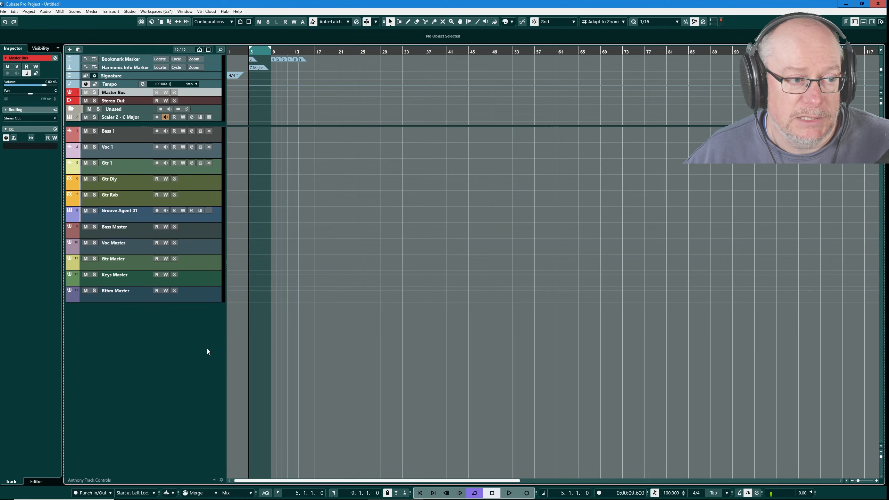
left_click(132, 233)
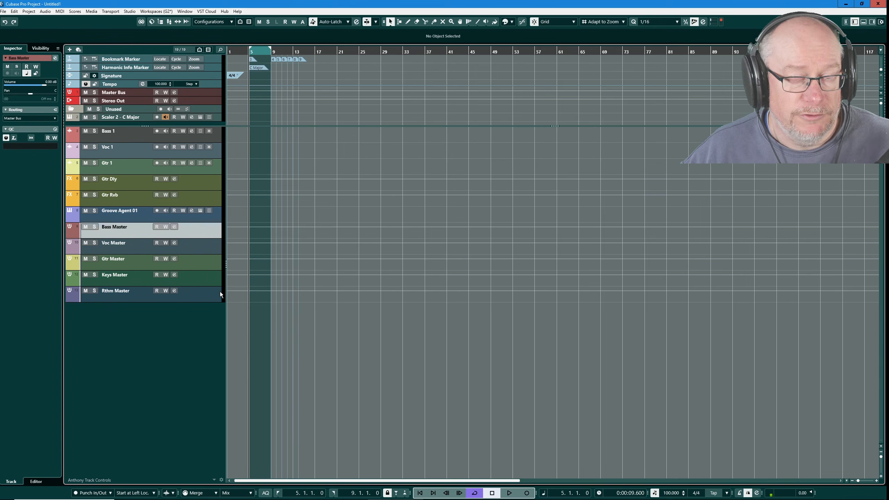
left_click(116, 296, "shift")
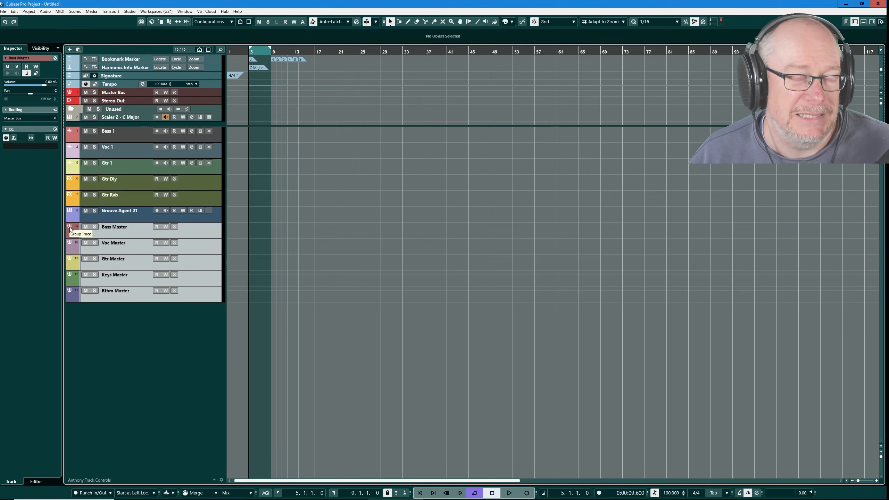
left_click(137, 337)
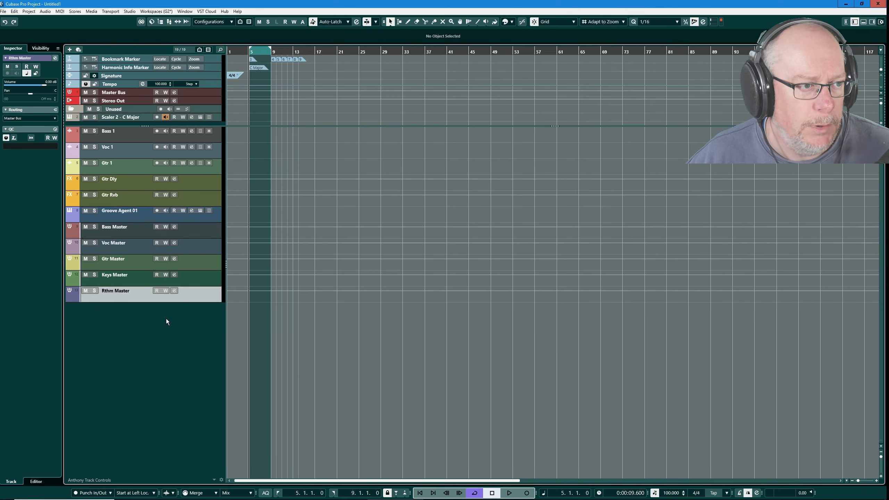
- Lower the Stereo Out fader to about -21.6 dB in the MixConsole and shift the mixer window slightly down
key("F3")
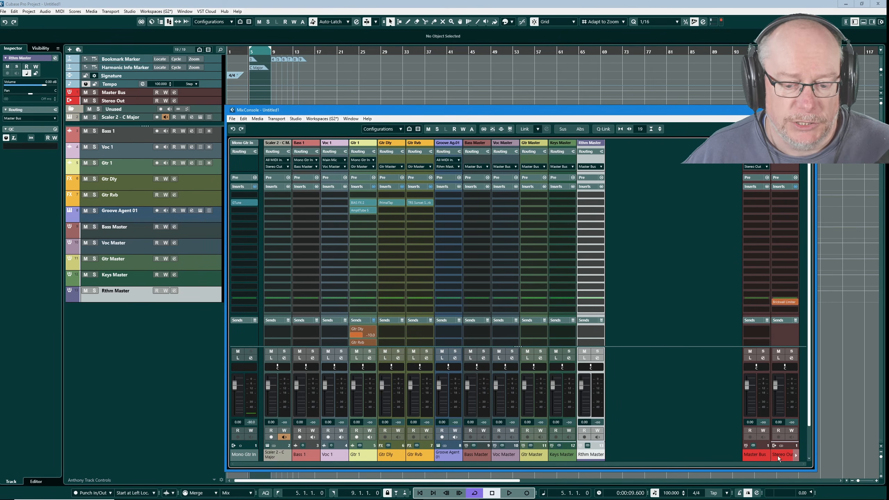
left_click(107, 102)
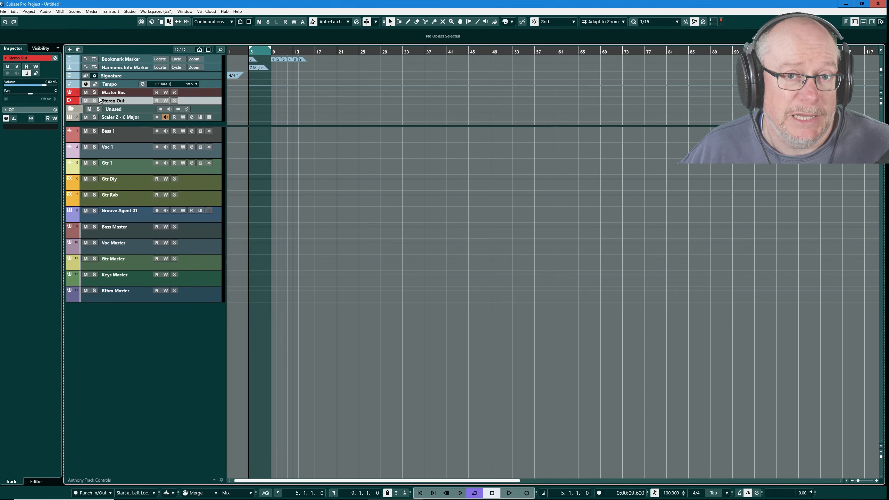
left_click(167, 23)
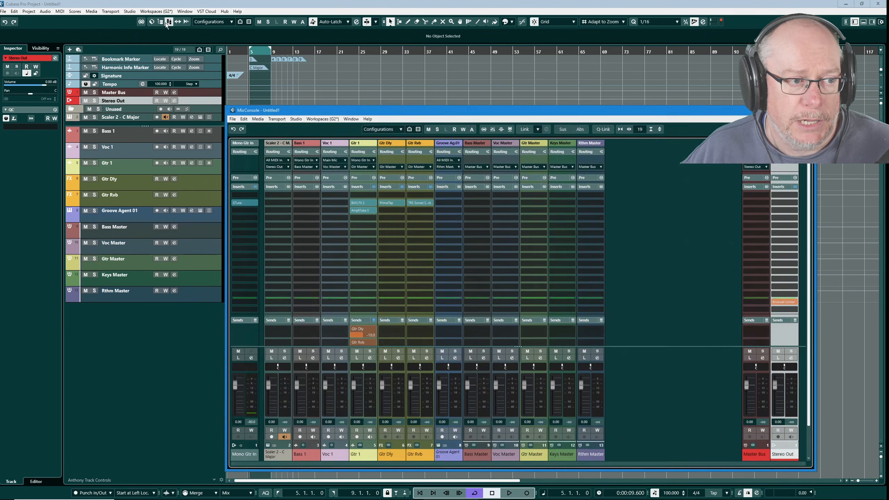
left_click(783, 406)
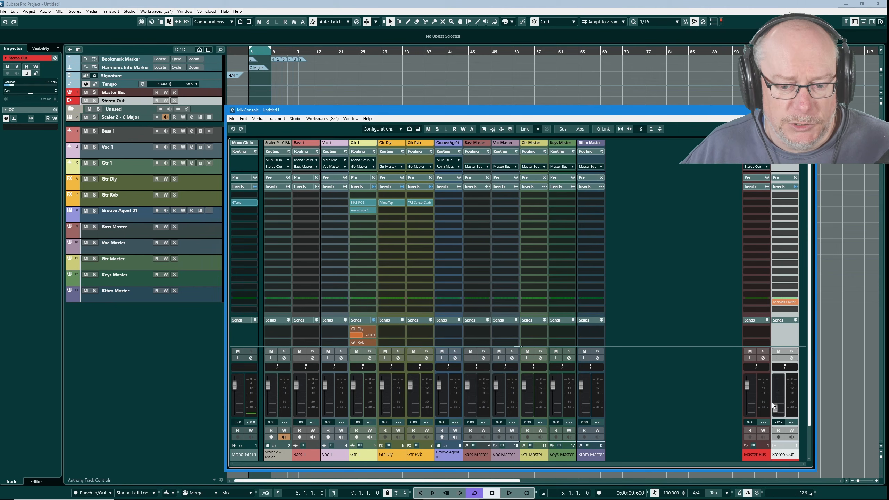
mouse_move(775, 409)
left_mouse_down()
mouse_move(777, 392)
mouse_move(774, 407)
left_mouse_up()
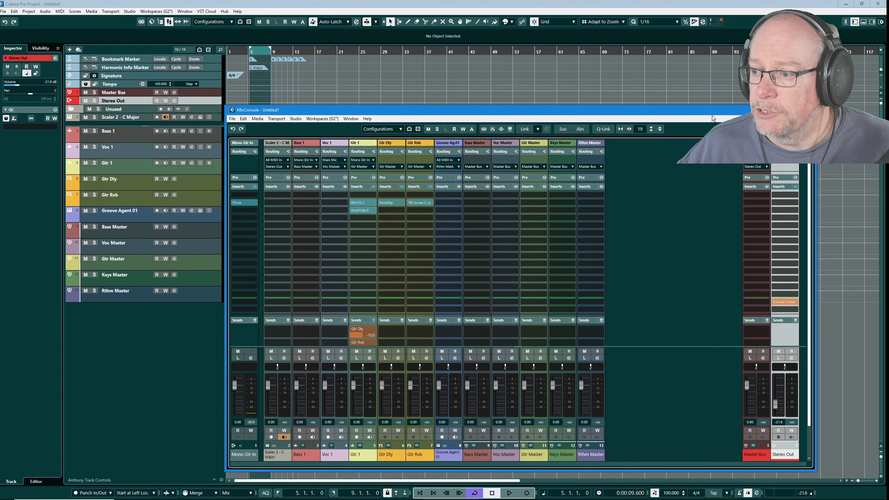
left_click_drag(712, 107, 717, 124)
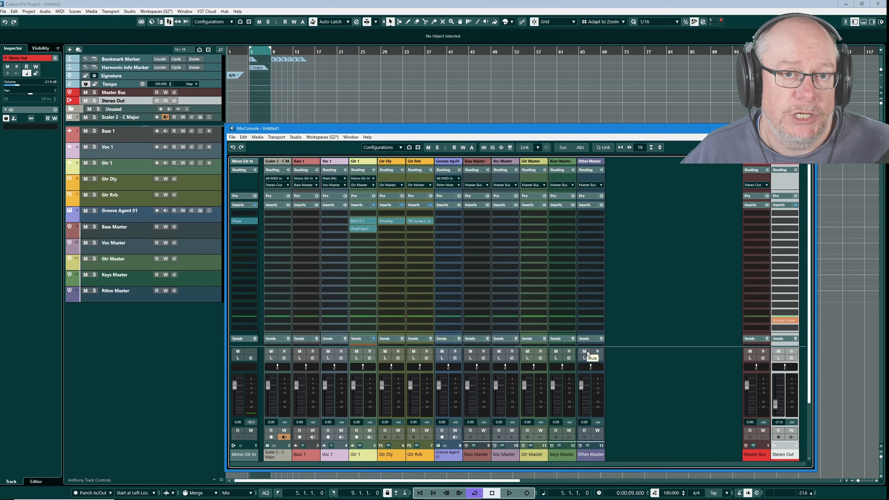
- Review the Bass Master to Rthm Master group tracks and the Master Bus, leaving the track names as they are
left_click(127, 232)
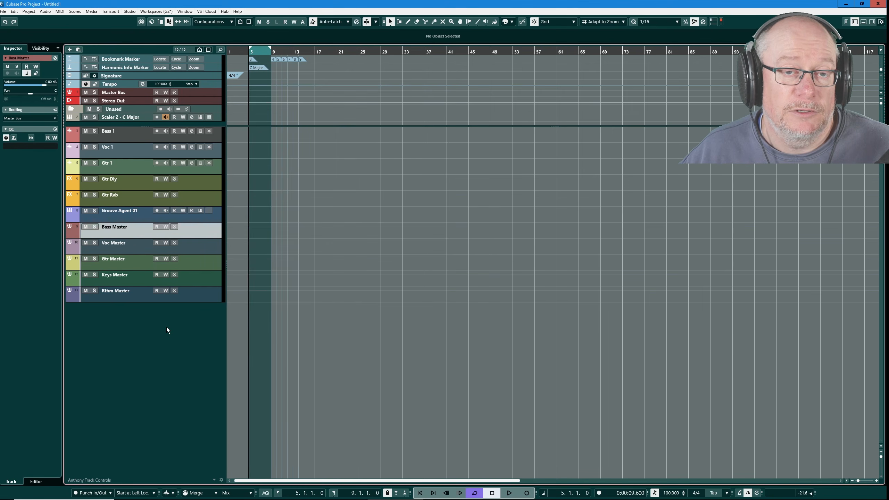
left_click(125, 299, "shift")
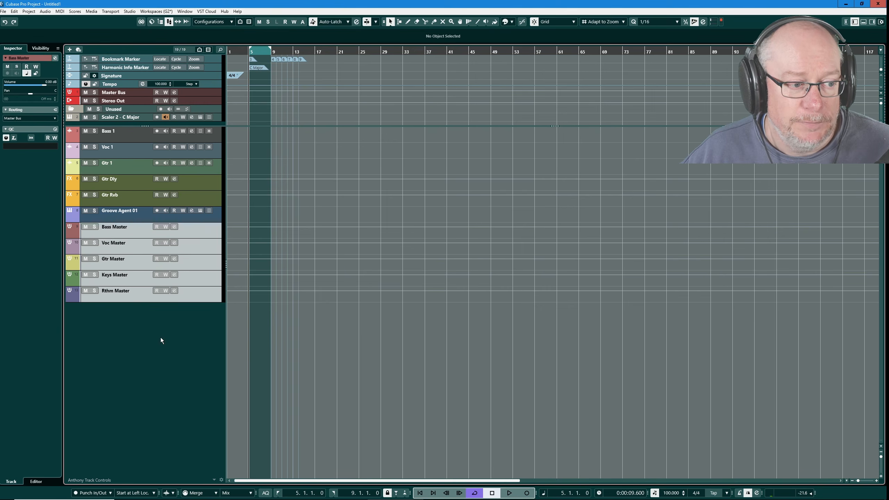
left_click(127, 297)
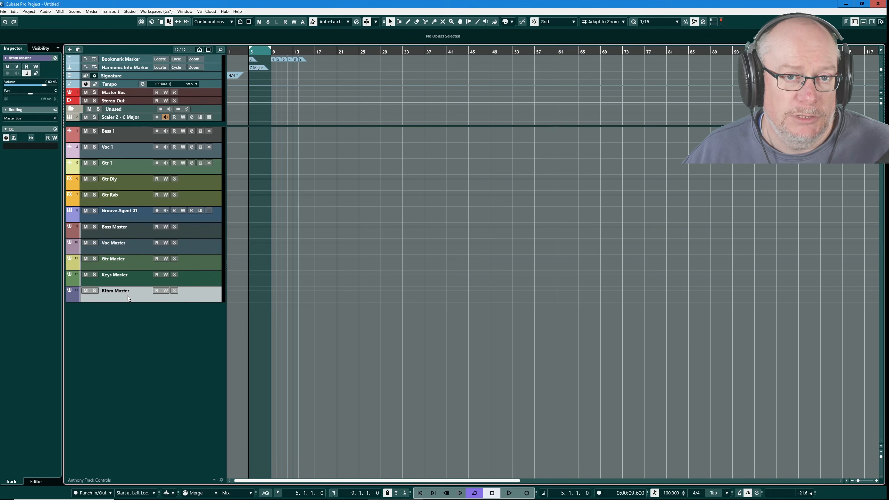
double_click(113, 93)
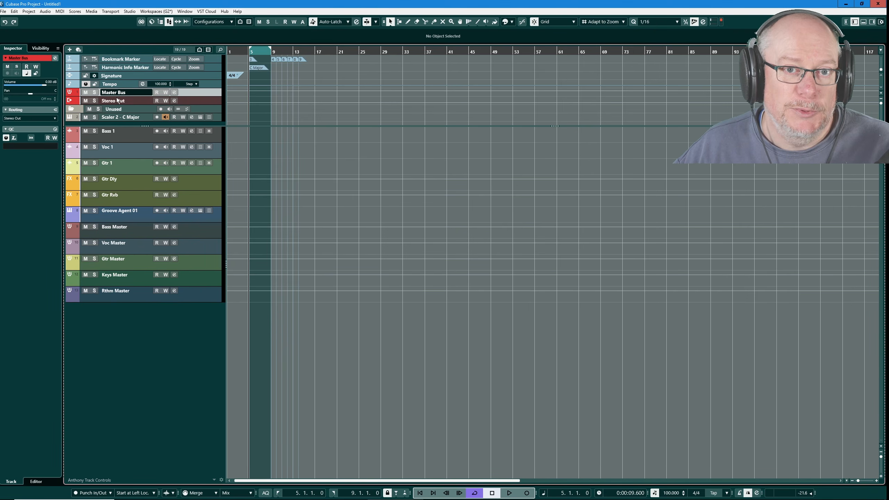
double_click(126, 294)
key("Return")
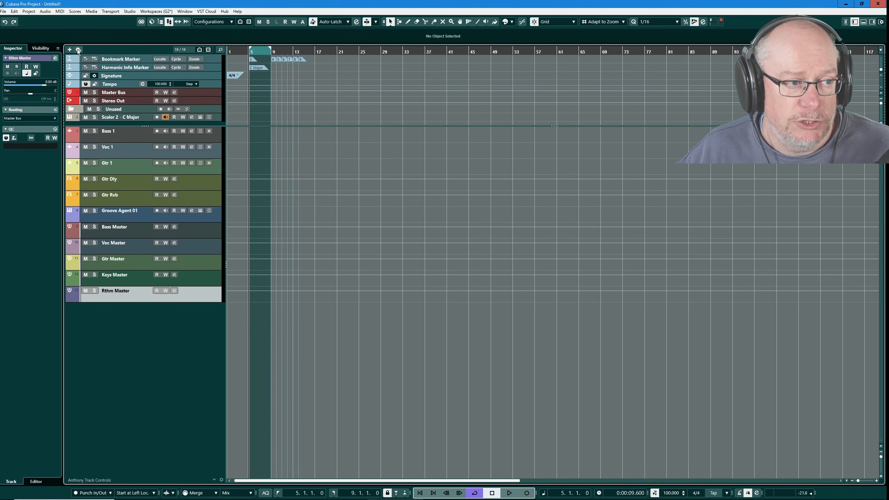
- Check the available input routing sources for the Gtr 1 channel in the MixConsole and close the mixer
left_click(170, 22)
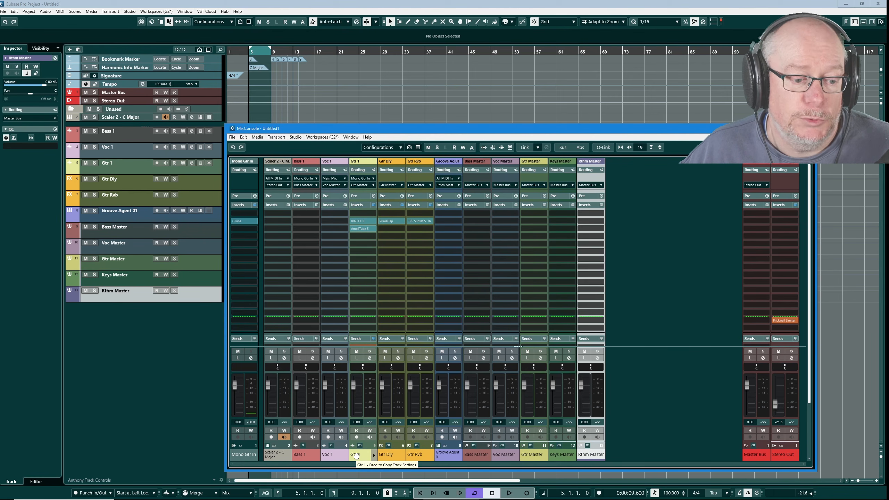
left_click(372, 178)
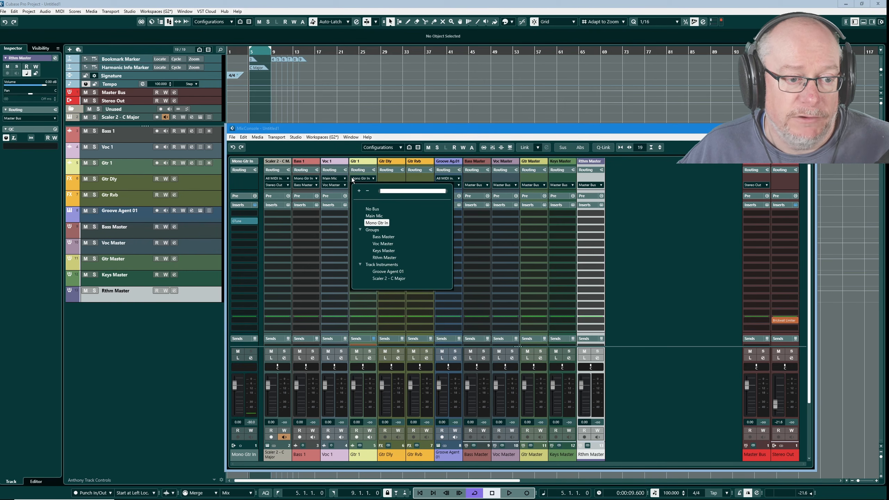
left_click(354, 177)
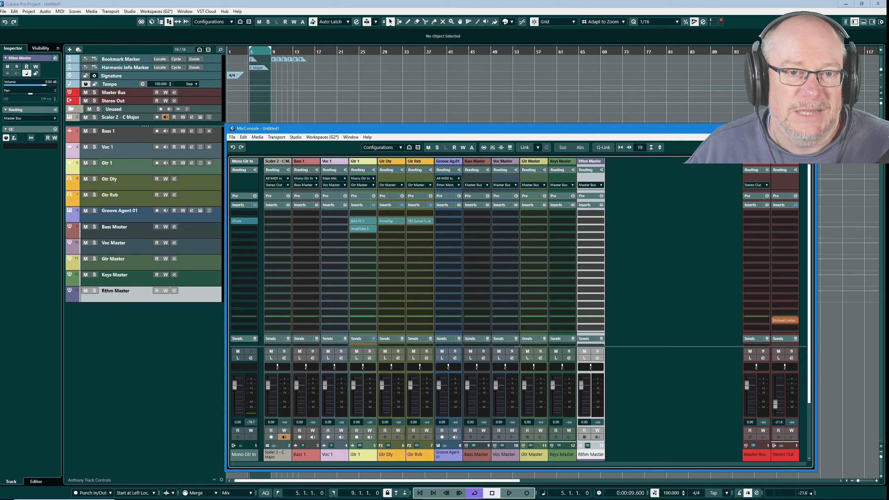
key("F3")
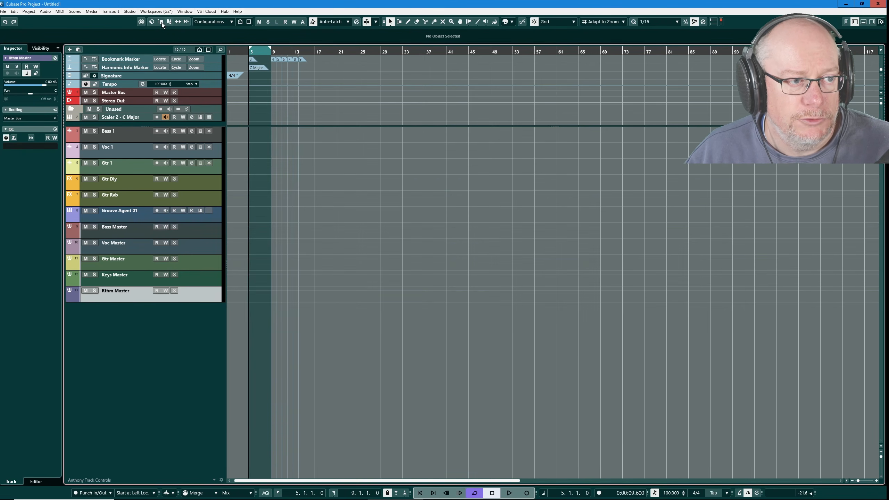
- Place the Aberdeen-EGtrDI-Pwr2-Bridge loop from MediaBay on the Gtr 1 track at bar 5
left_click(151, 22)
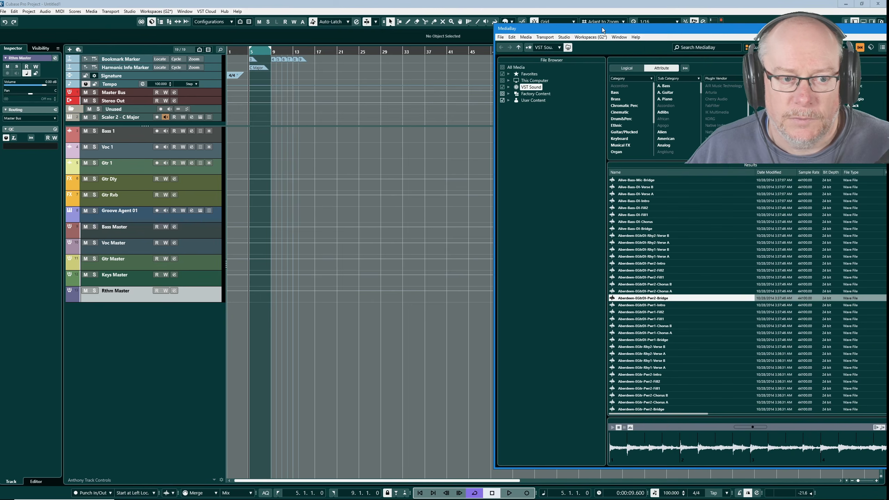
left_click_drag(602, 27, 566, 16)
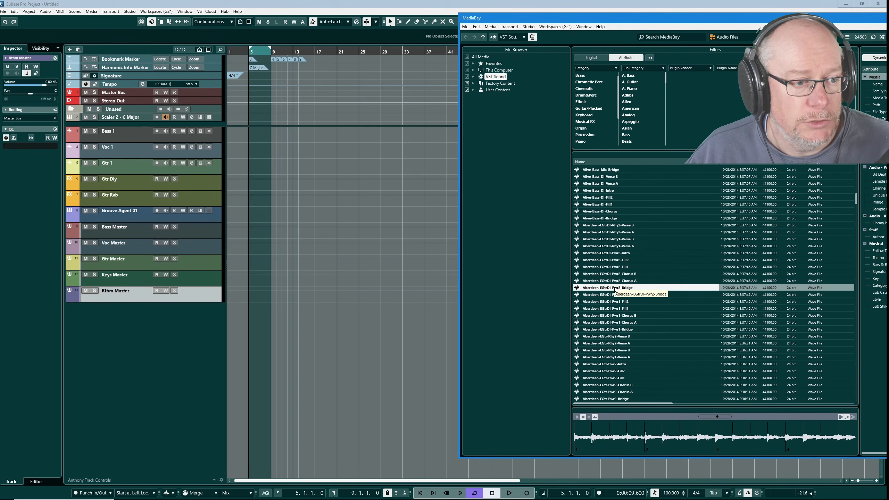
left_click_drag(509, 250, 249, 166)
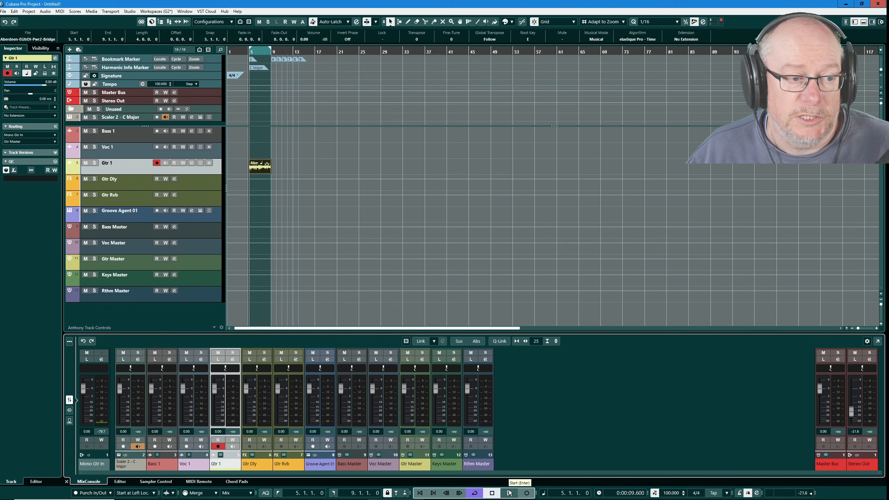
- Start looped playback of the guitar clip and pull the Stereo Out fader all the way down
left_click(510, 493)
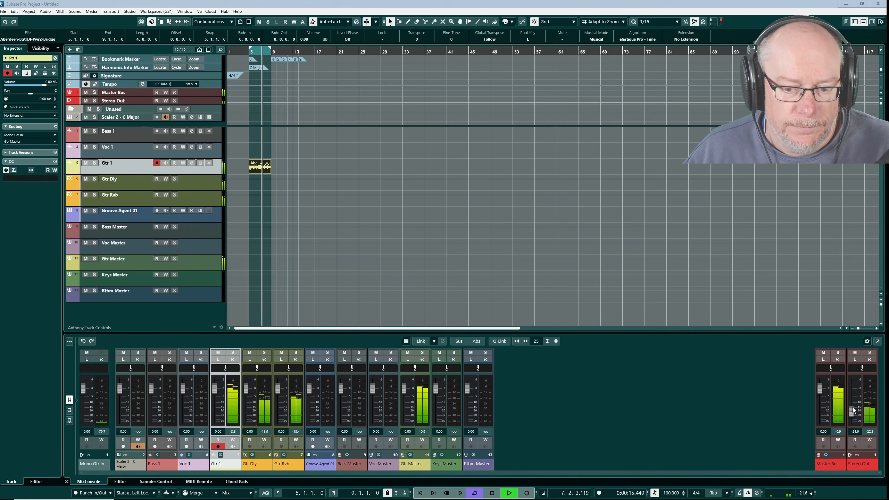
left_click_drag(851, 407, 851, 426)
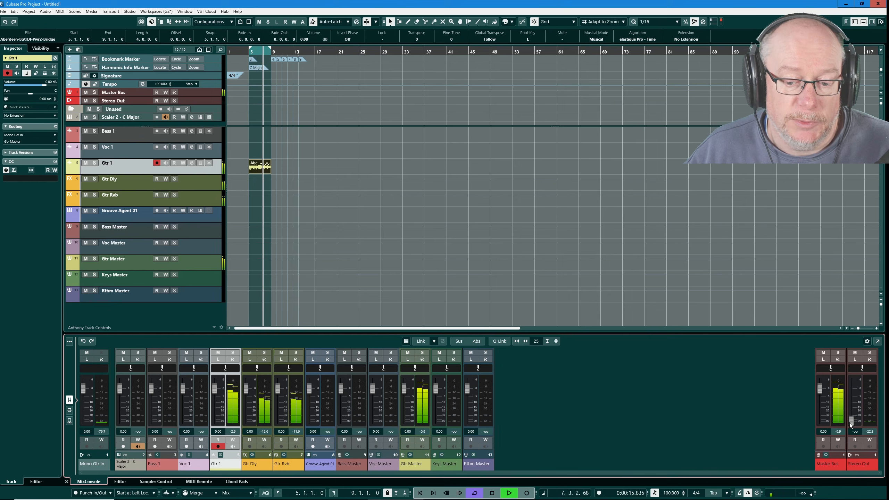
mouse_move(849, 423)
left_mouse_down()
mouse_move(854, 409)
mouse_move(852, 429)
left_mouse_up()
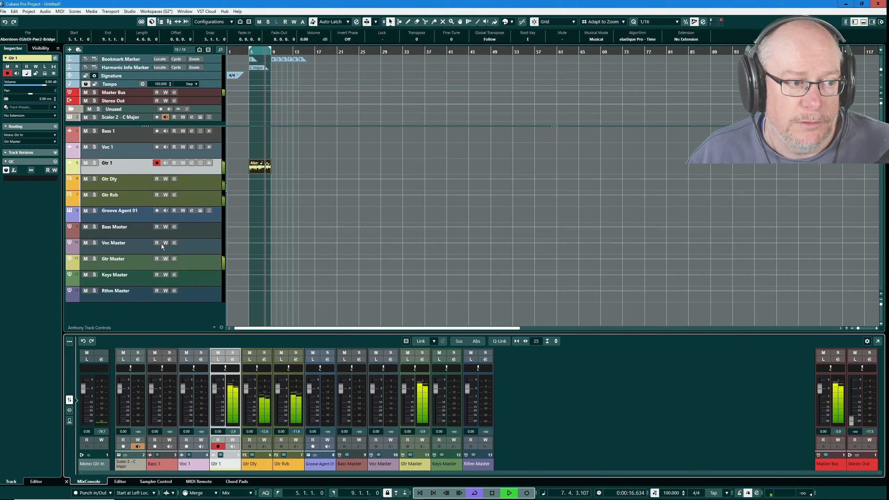
- Examine the inserts, sends and output routing of Gtr 1, Gtr Dly and Gtr Rvb in the MixConsole during playback
key("F3")
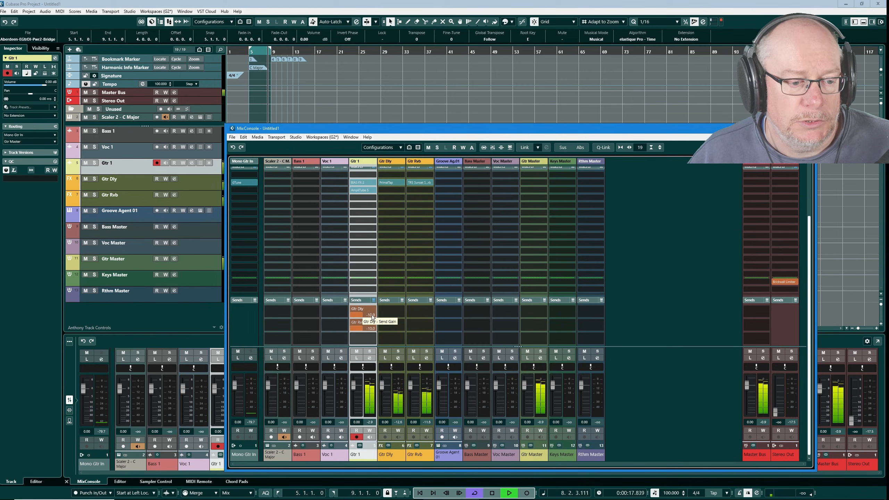
scroll(365, 224, "up", 3)
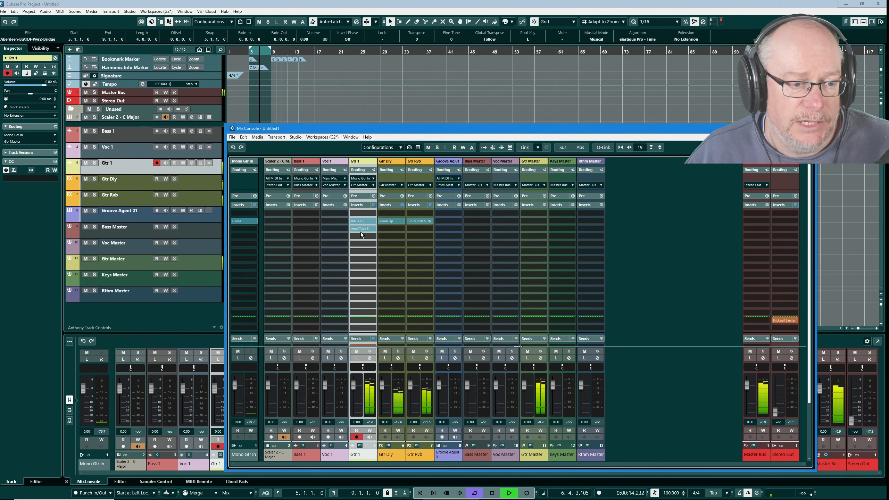
scroll(360, 232, "down", 3)
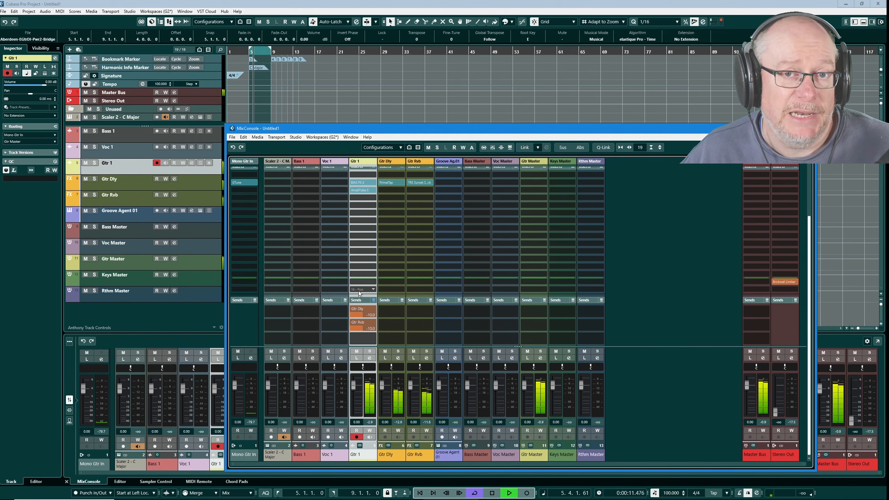
scroll(364, 314, "up", 3)
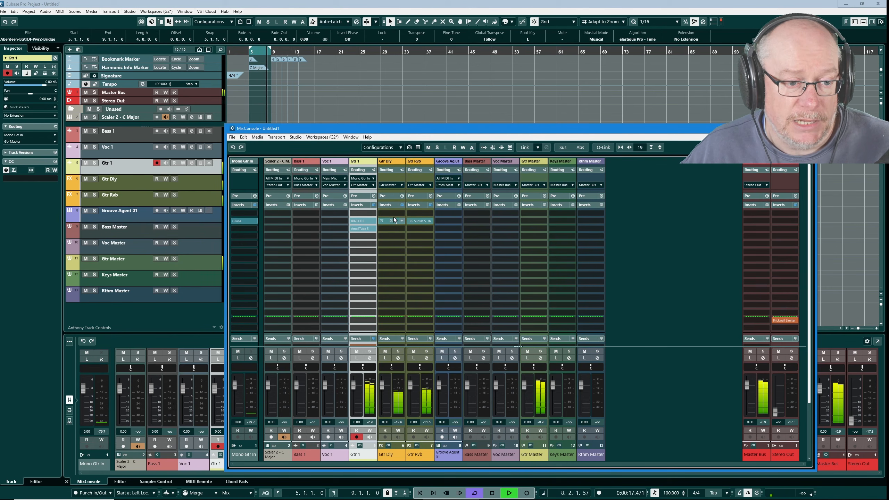
scroll(390, 227, "down", 2)
scroll(389, 228, "up", 2)
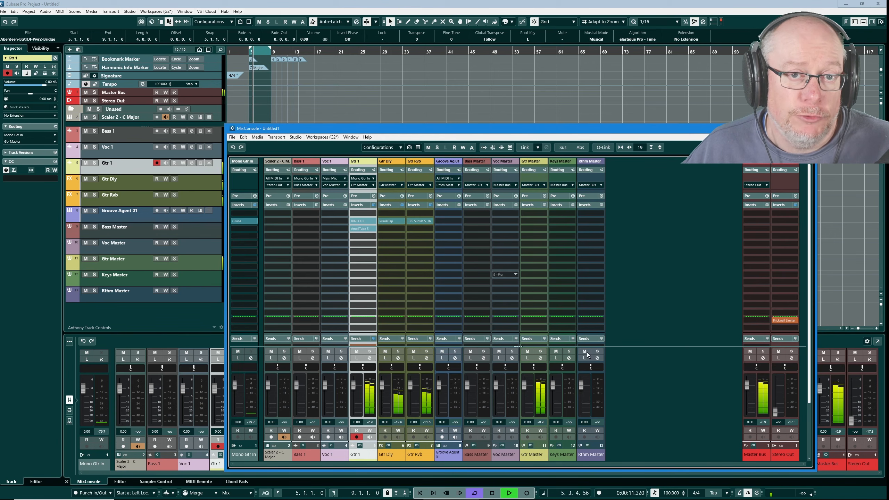
- Bring the Stereo Out fader back up to about -22.4 dB
left_click_drag(774, 413, 775, 404)
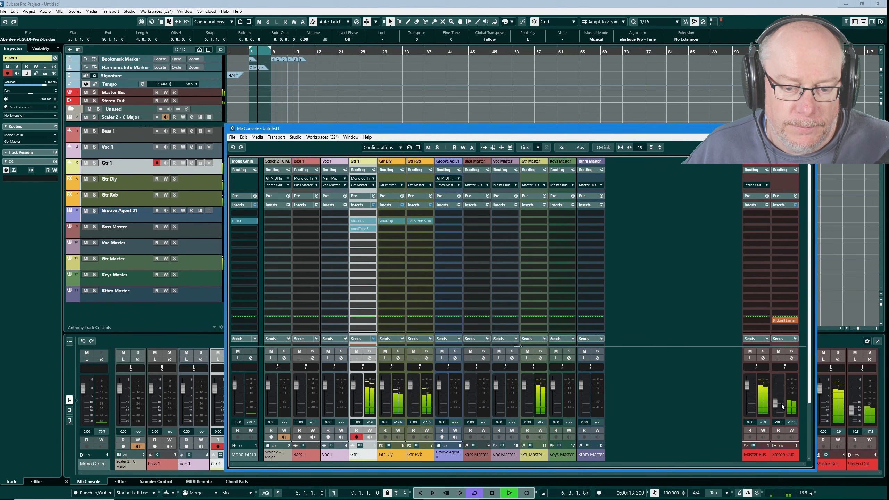
left_click_drag(780, 407, 780, 409)
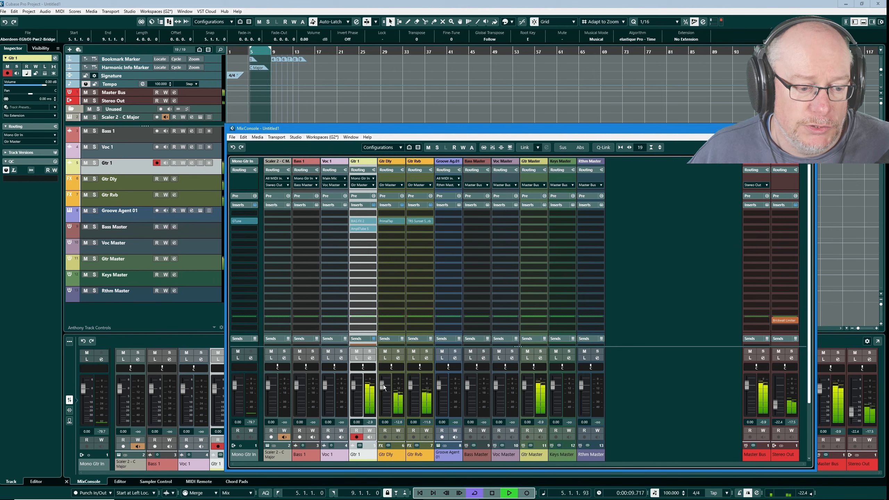
- Pull the Gtr Dly and Gtr Rvb faders fully down and bring both back up, with Gtr Dly at about -0.87 dB
left_click_drag(383, 385, 403, 429)
left_click_drag(409, 385, 414, 460)
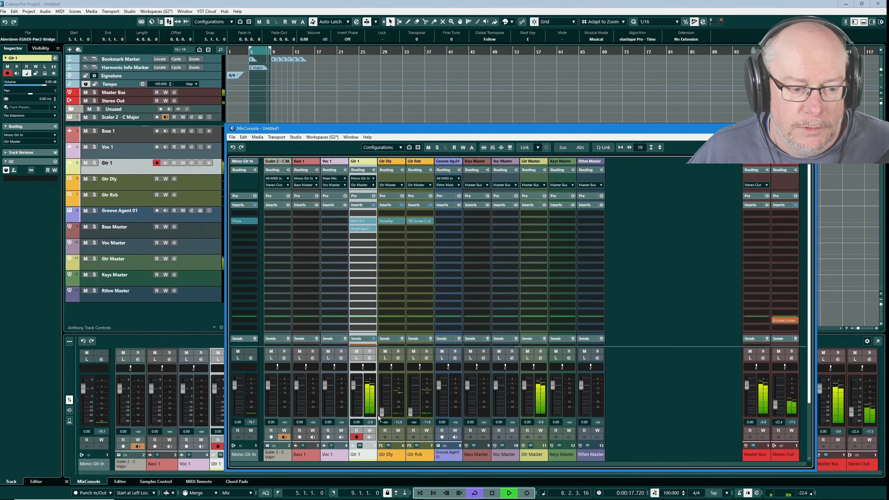
left_click_drag(385, 412, 388, 385)
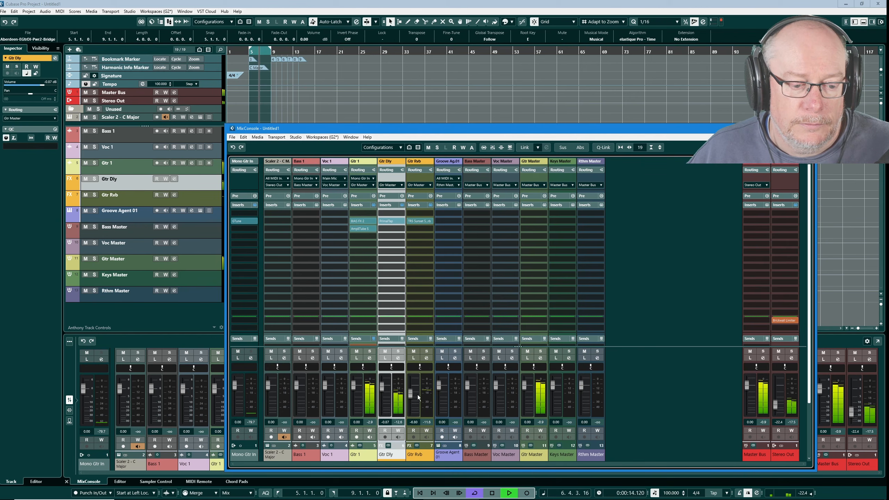
left_click_drag(413, 415, 419, 391)
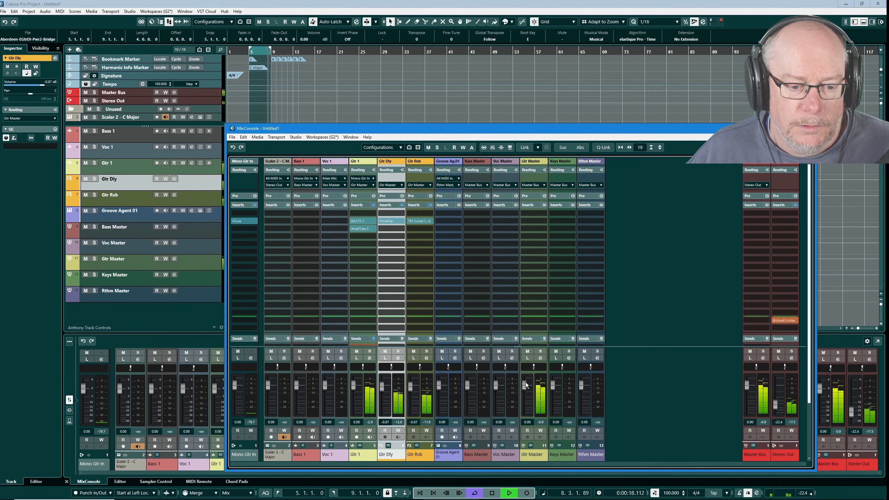
- Lower the Gtr Master fader to about -6 dB during playback
mouse_move(525, 384)
left_mouse_down()
mouse_move(522, 408)
mouse_move(529, 393)
left_mouse_up()
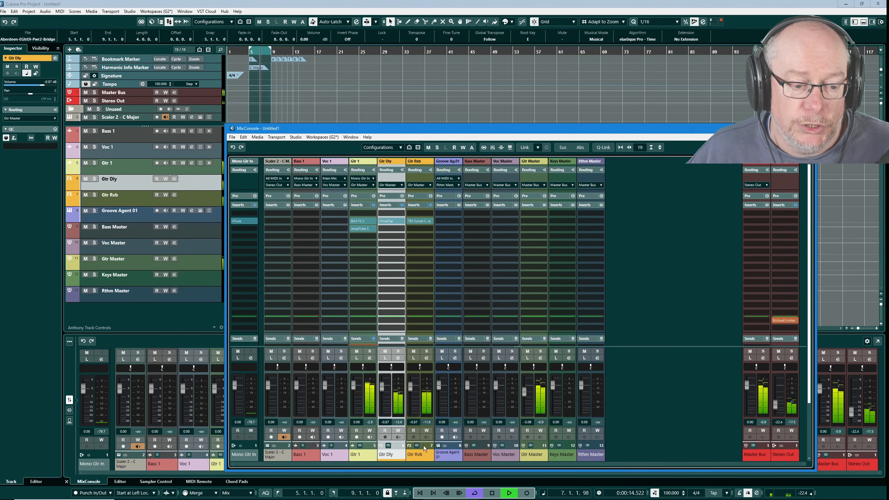
left_click_drag(524, 391, 524, 403)
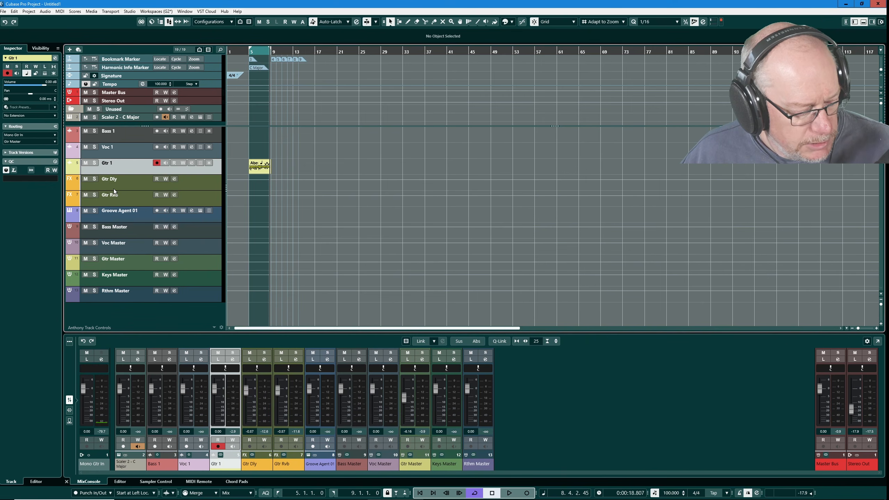
- Duplicate the Gtr 1 track without its clip and name the copy Gtr 2
key("ctrl+shift+d")
type("G")
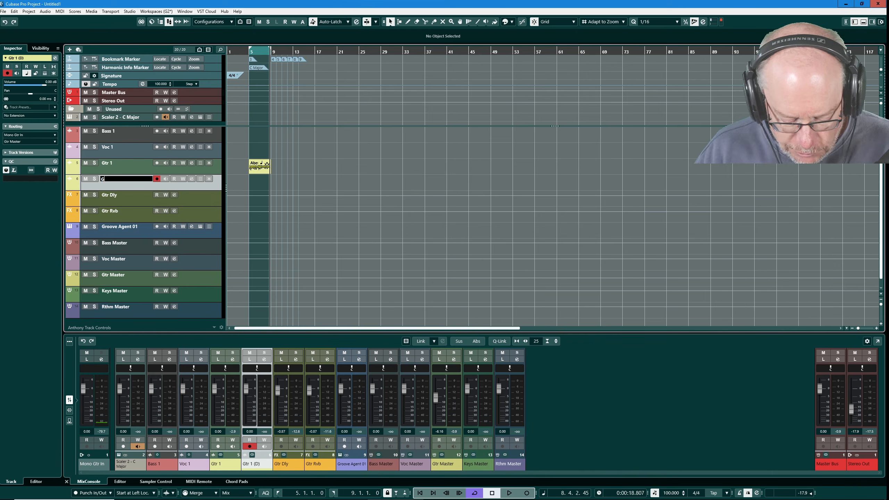
type("tr 2")
key("Return")
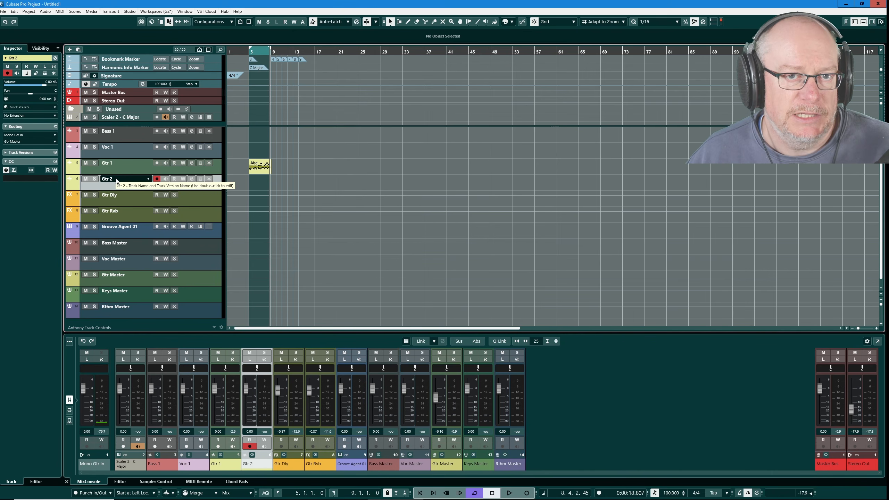
- Place the Aberdeen-EGtrDI-Pwr1-Chorus B loop from MediaBay on Gtr 2 at bar 5, directly below the Gtr 1 clip
left_click(151, 22)
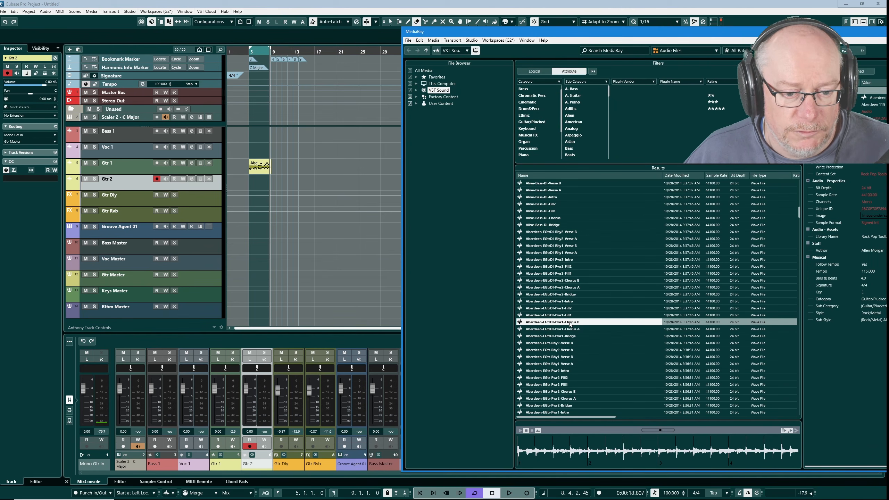
left_click_drag(571, 324, 256, 183)
key("F5")
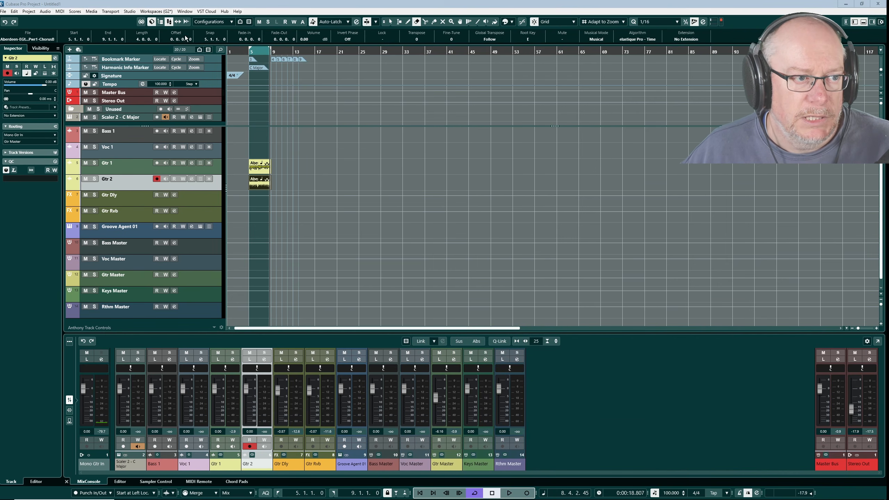
- Pan Gtr 1 hard left and Gtr 2 hard right in the MixConsole
left_click(168, 23)
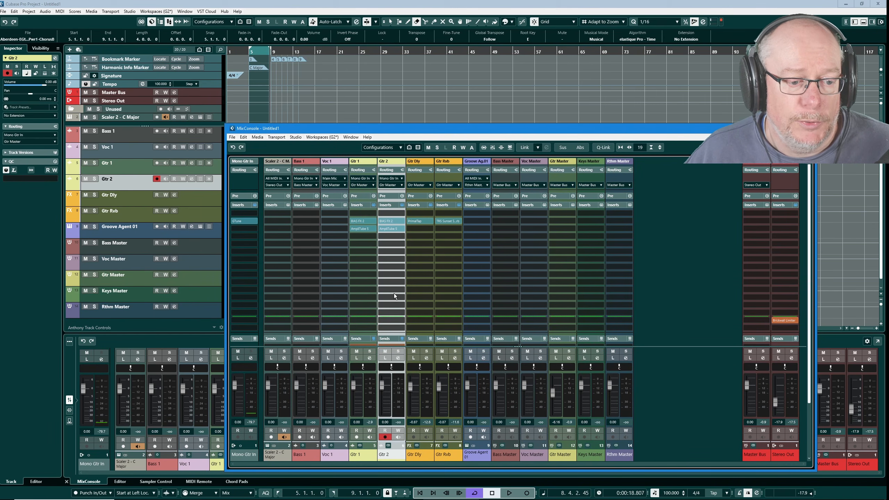
scroll(378, 273, "down", 3)
scroll(377, 272, "up", 3)
scroll(554, 400, "up", 2)
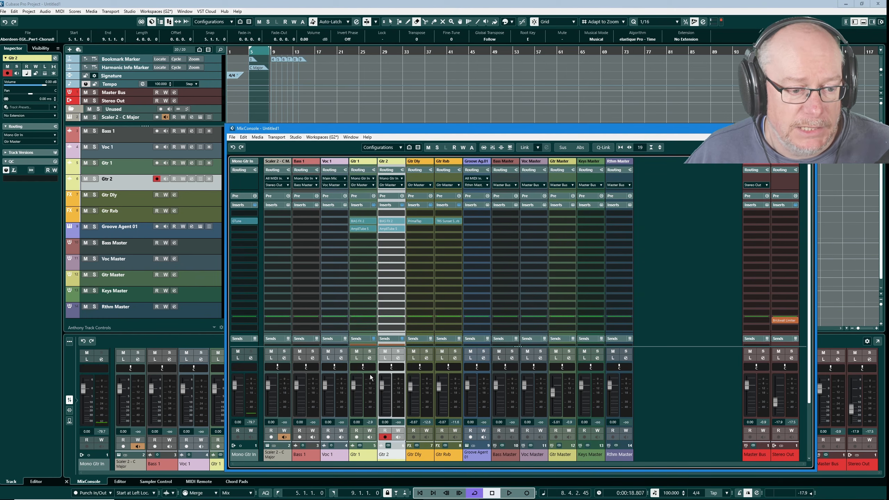
scroll(362, 365, "down", 10)
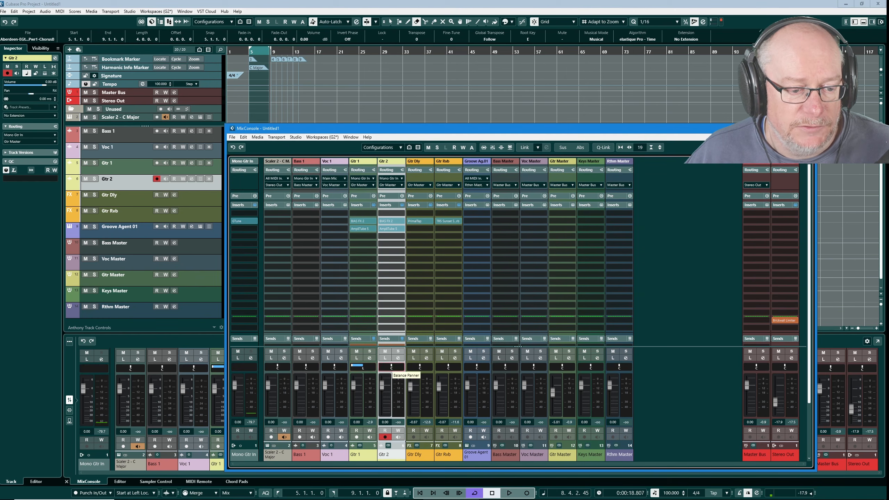
scroll(393, 365, "up", 10)
- Balance the guitars during looped playback with Gtr 1 at about -2.31 dB and Gtr 2 at about -3.73 dB, narrowing both pans
left_click(510, 493)
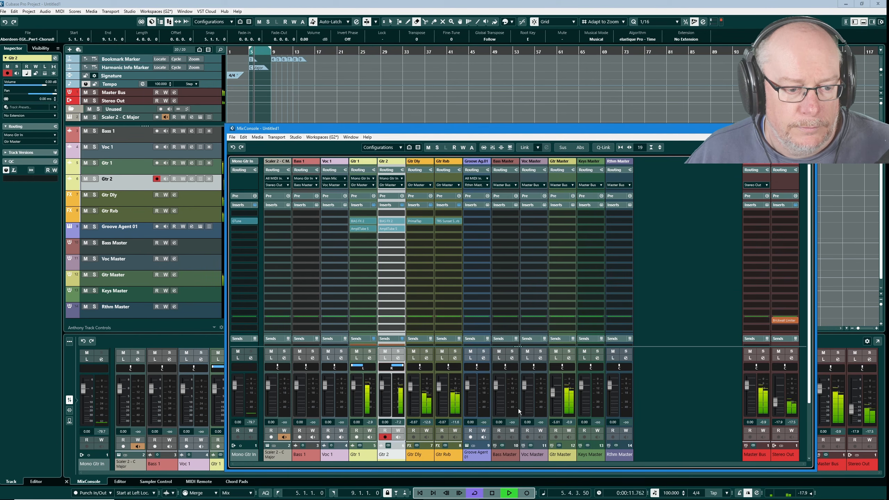
left_click_drag(345, 126, 383, 113)
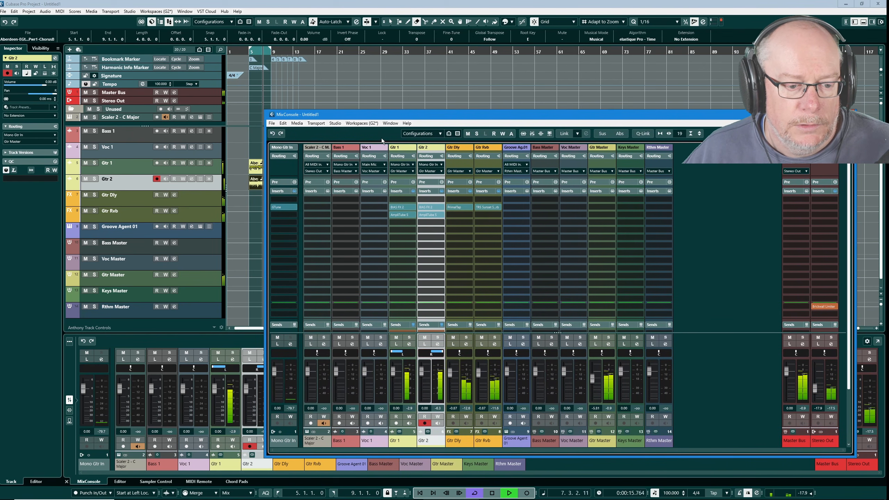
mouse_move(422, 369)
left_mouse_down()
mouse_move(419, 383)
mouse_move(390, 383)
mouse_move(428, 370)
mouse_move(430, 352)
mouse_move(401, 355)
mouse_move(399, 379)
mouse_move(419, 386)
left_mouse_up()
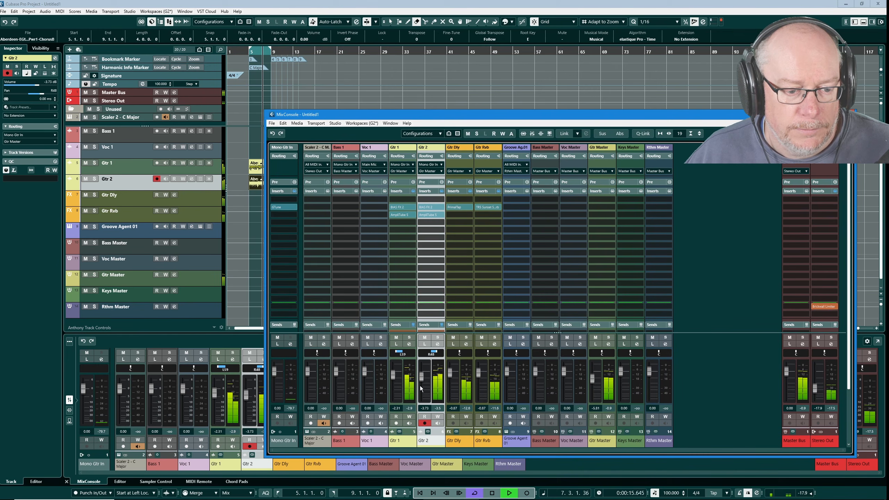
left_click(492, 494)
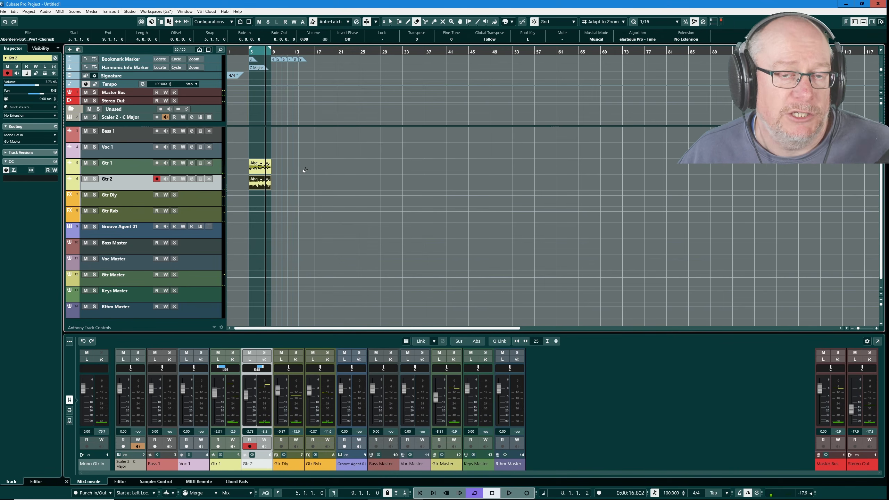
- Switch to the Object Selection tool and pull the Gtr Master fader down to about -11.2 dB during playback
key("1")
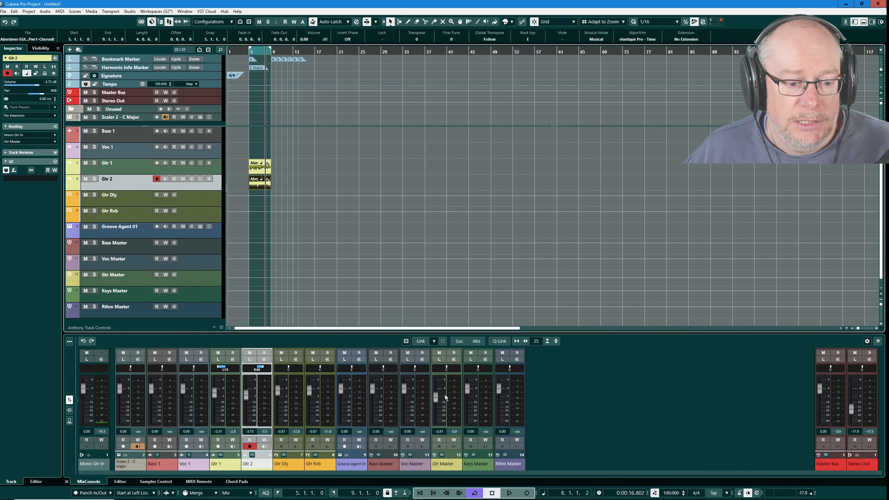
key("space")
mouse_move(445, 395)
left_mouse_down()
mouse_move(438, 414)
mouse_move(438, 405)
left_mouse_up()
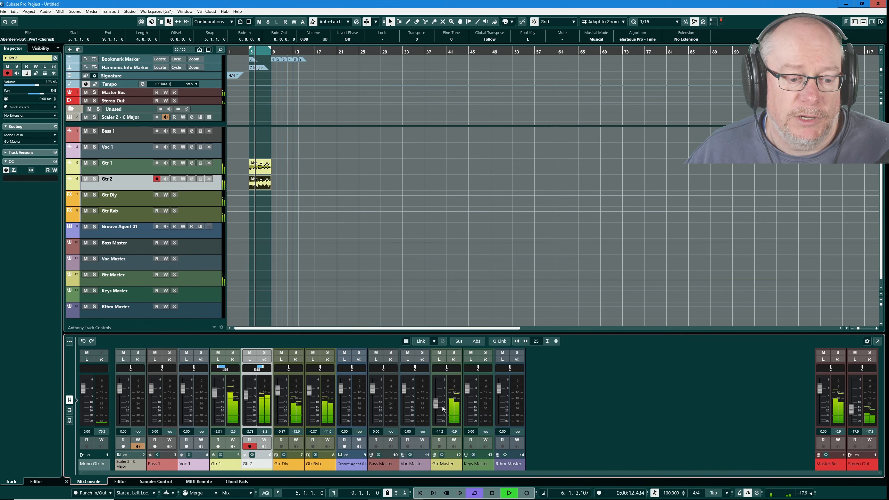
key("space")
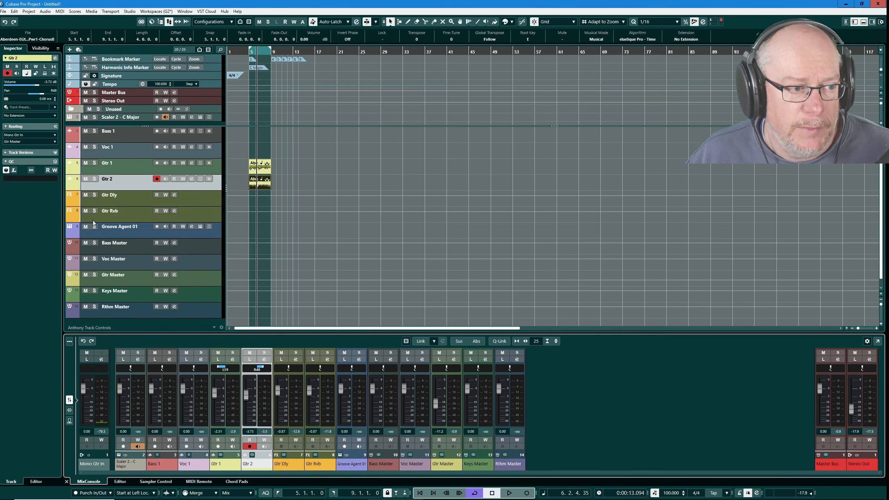
- Remove the Gtr Dly, Gtr Rvb and Gtr Master tracks from the project
left_click(125, 200)
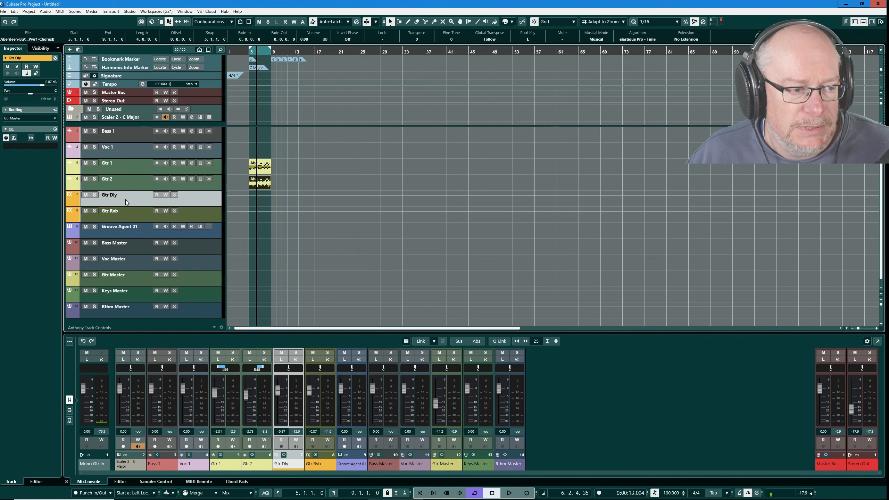
left_click(128, 211, "shift")
right_click(131, 201)
left_click(164, 232)
right_click(125, 247)
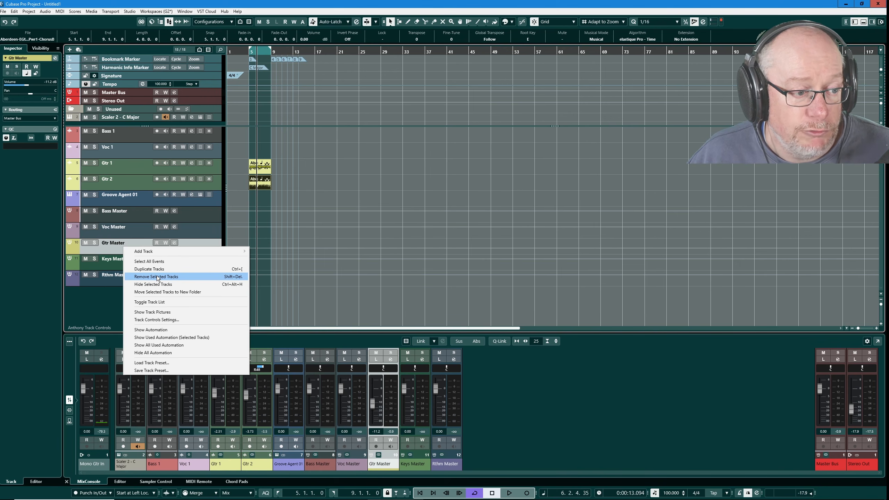
left_click(157, 276)
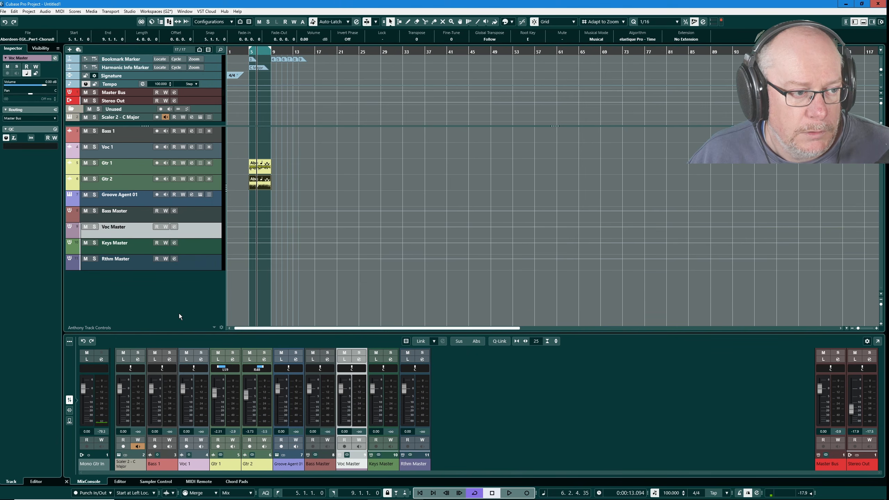
- Open the Add Group Channel to Selected Channels dialog for Gtr 1 and Gtr 2, keeping the Stereo configuration
left_click(129, 167)
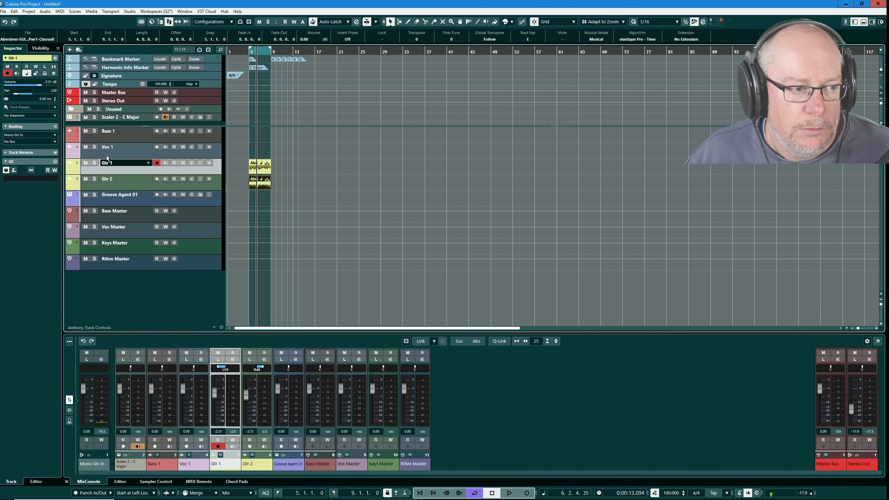
left_click(124, 187, "ctrl")
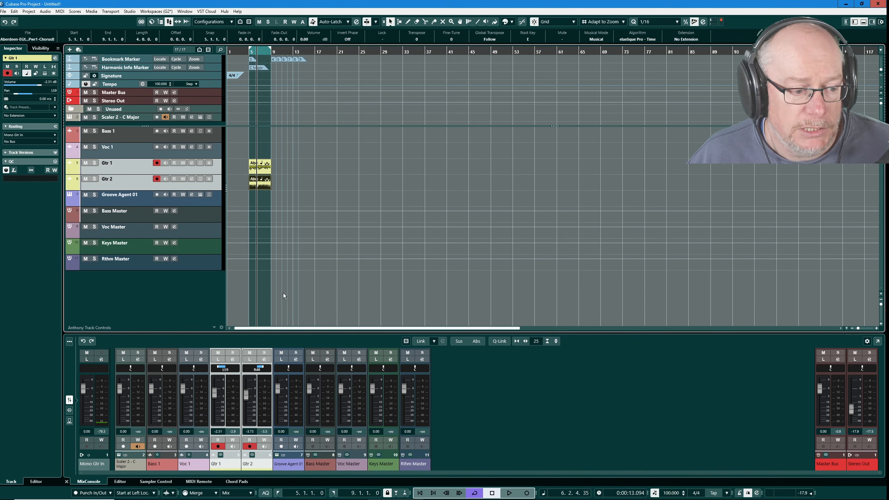
right_click(260, 393)
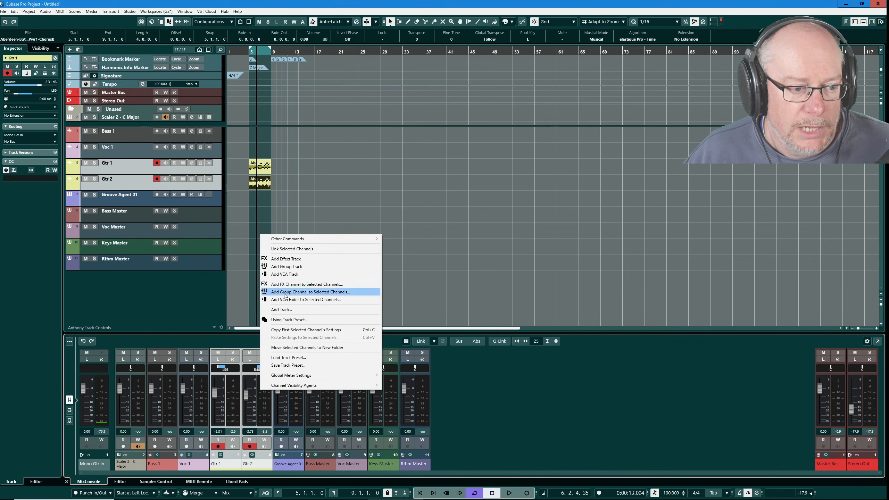
left_click(301, 292)
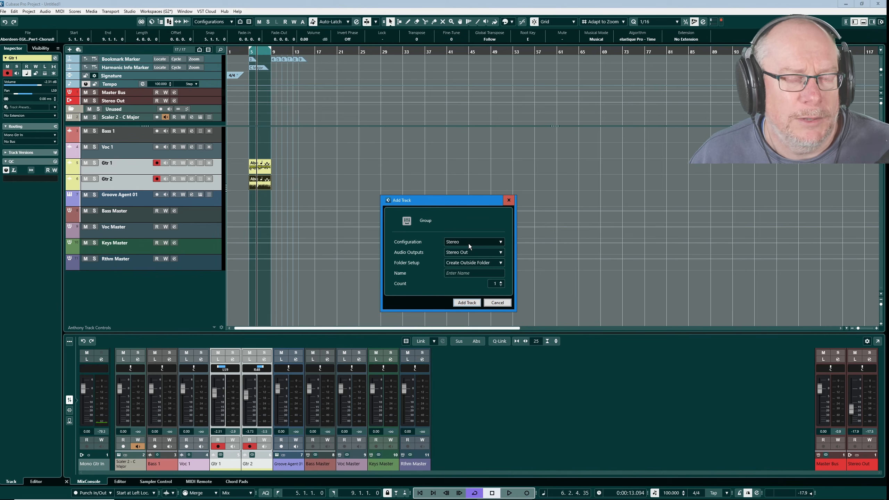
left_click(469, 245)
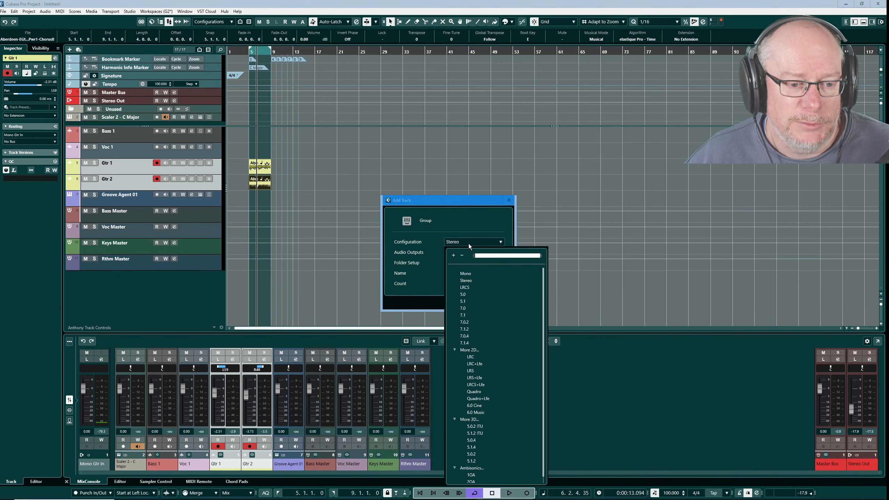
left_click(471, 238)
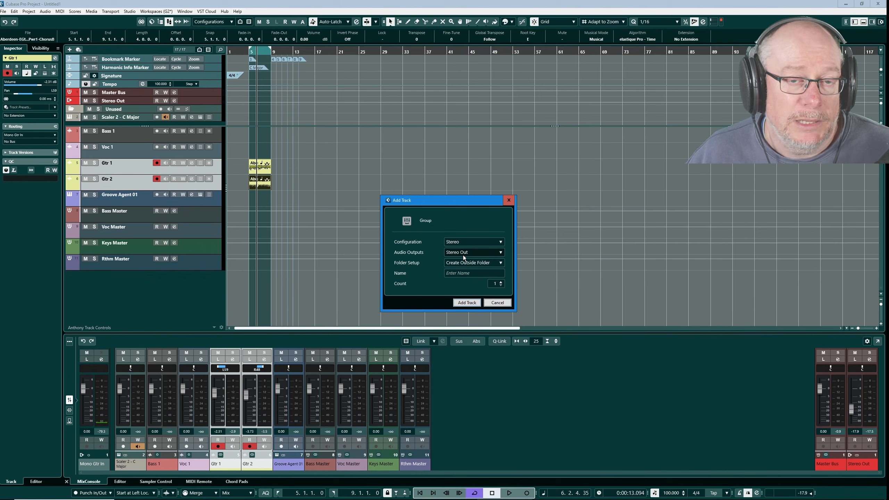
- Add the group as Gtr Master with its audio output set to Master Bus, and move it between Voc Master and Keys Master
left_click(457, 274)
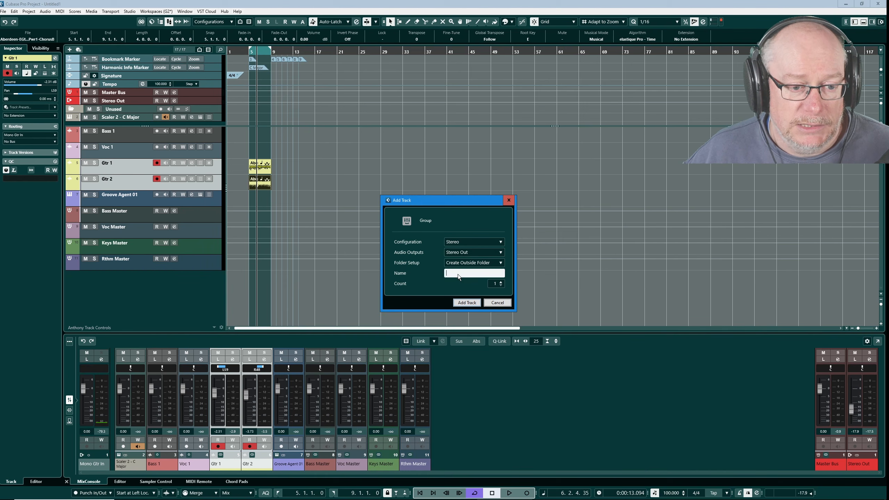
type("Gtr ")
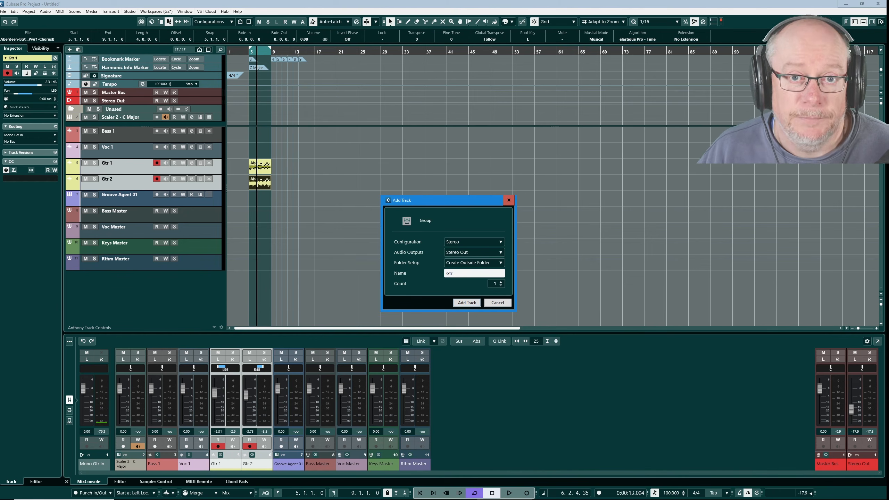
type("Master")
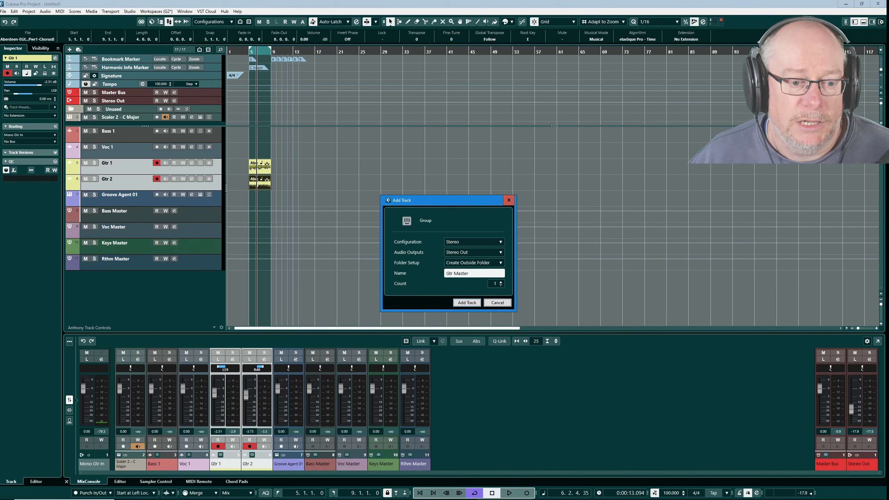
left_click(492, 252)
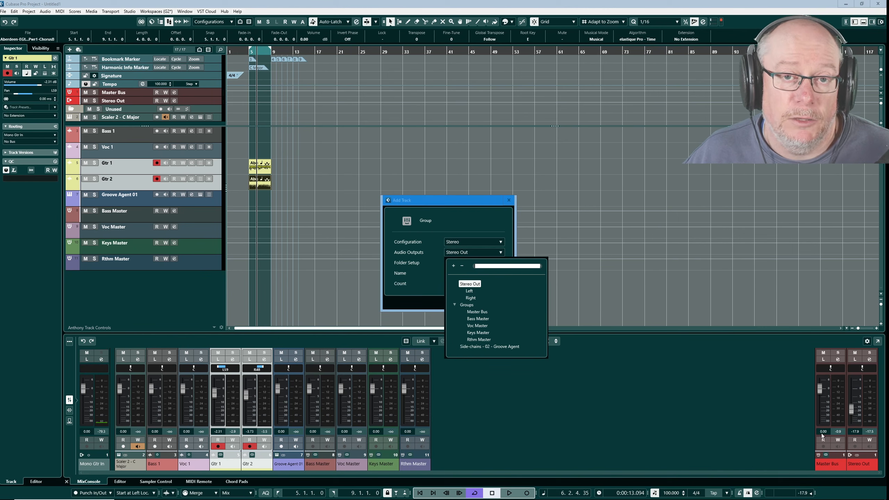
left_click(474, 313)
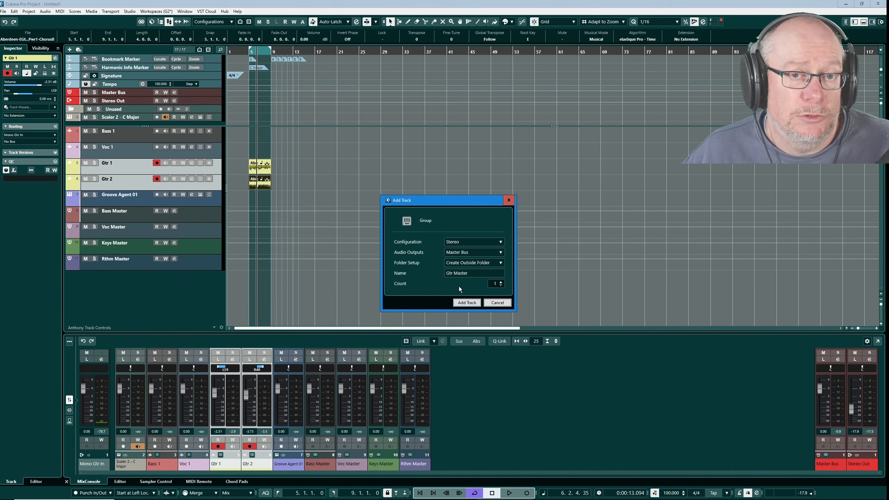
left_click(467, 303)
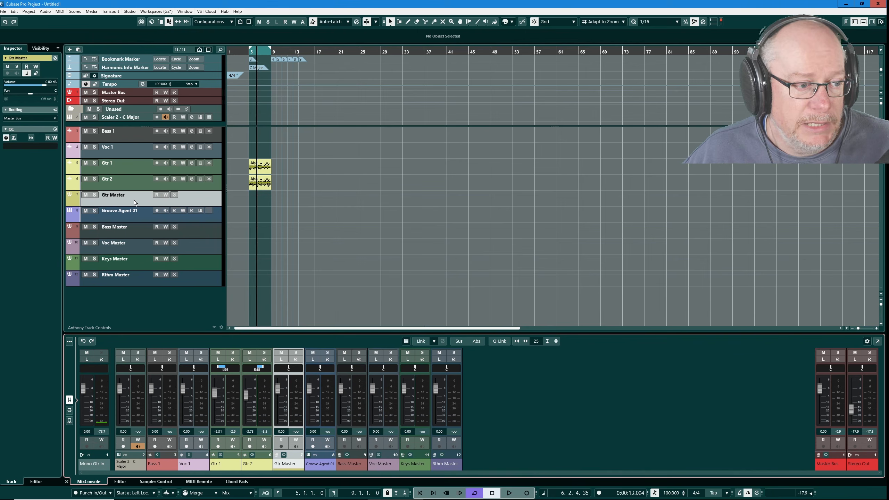
left_click_drag(133, 200, 137, 251)
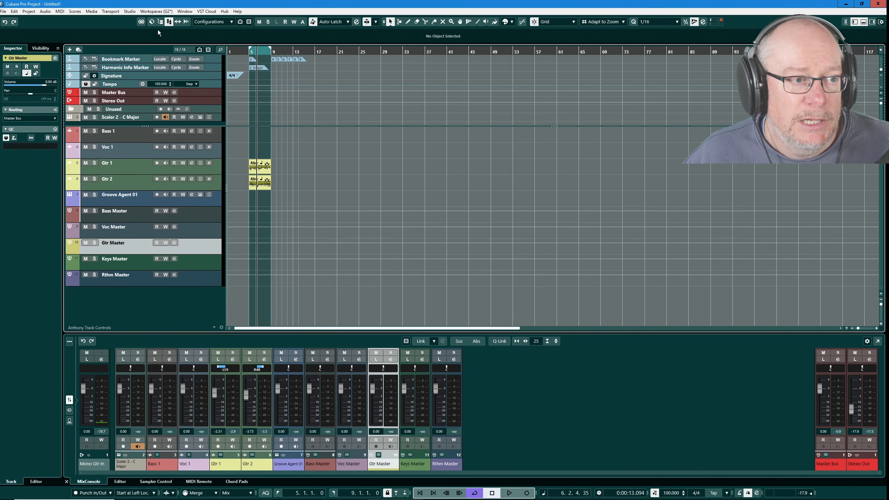
- Check the channel routing in the MixConsole and inspect the Bass Master and Groove Agent 01 tracks
left_click(169, 21)
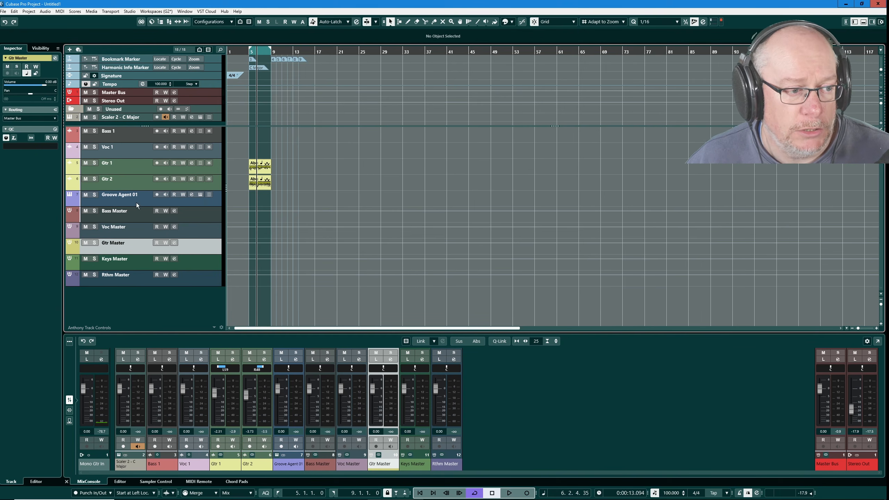
left_click(126, 214)
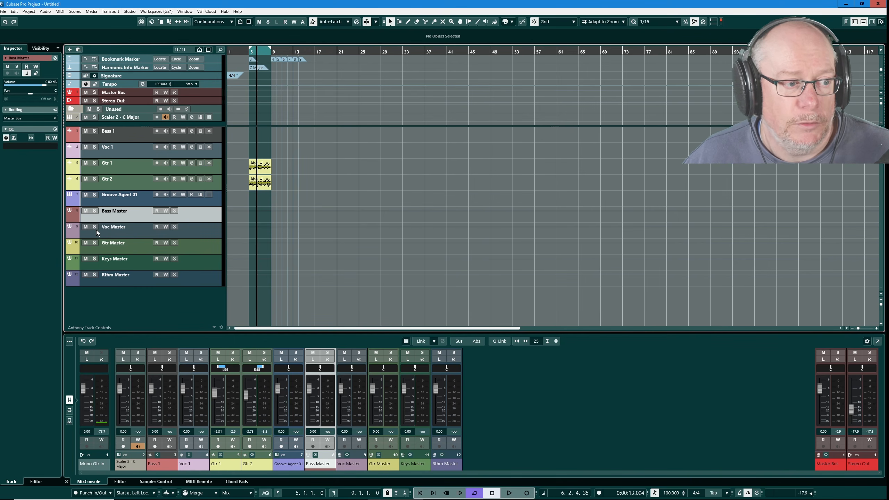
left_click(77, 199)
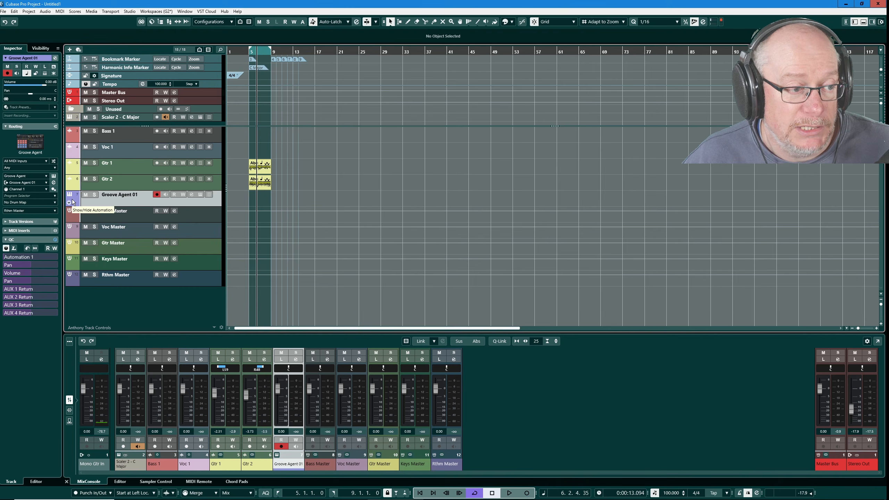
- Inspect the Rthm Master track's output routing, and open the Snowfall Group Demo project
left_click(143, 282)
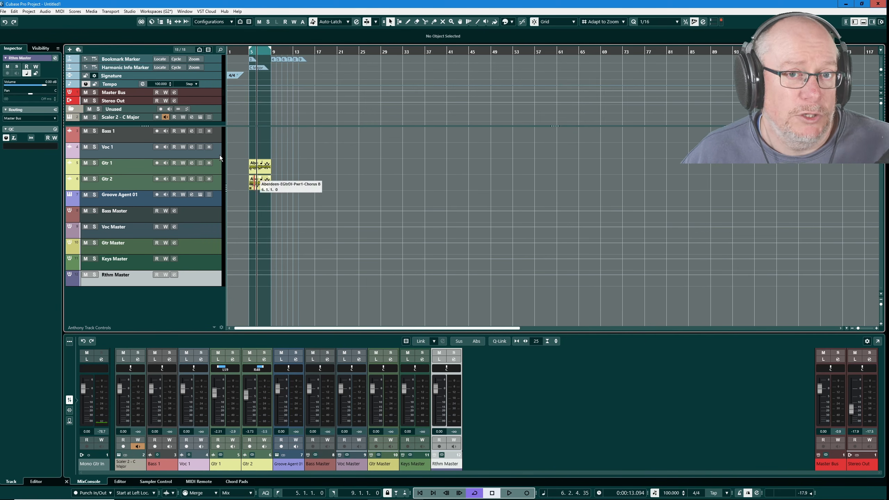
left_click(3, 12)
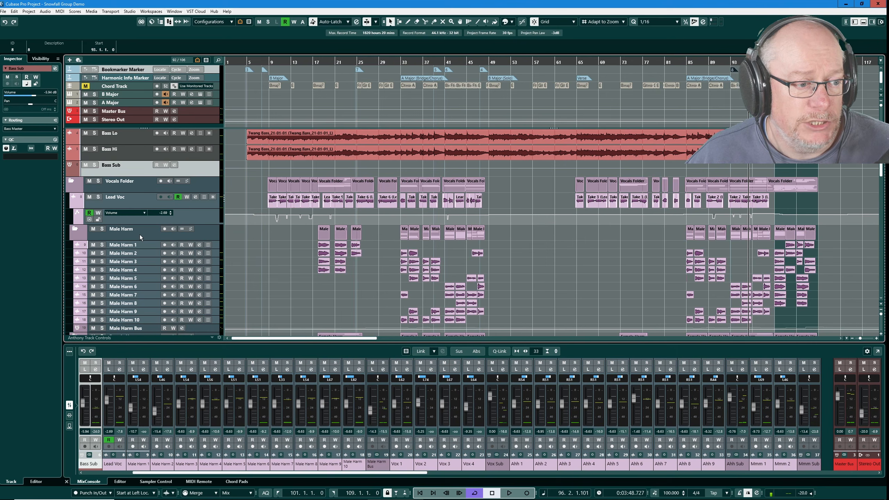
- Look through the project's track list down to the master groups and through the matching MixConsole channels
scroll(140, 235, "down", 20)
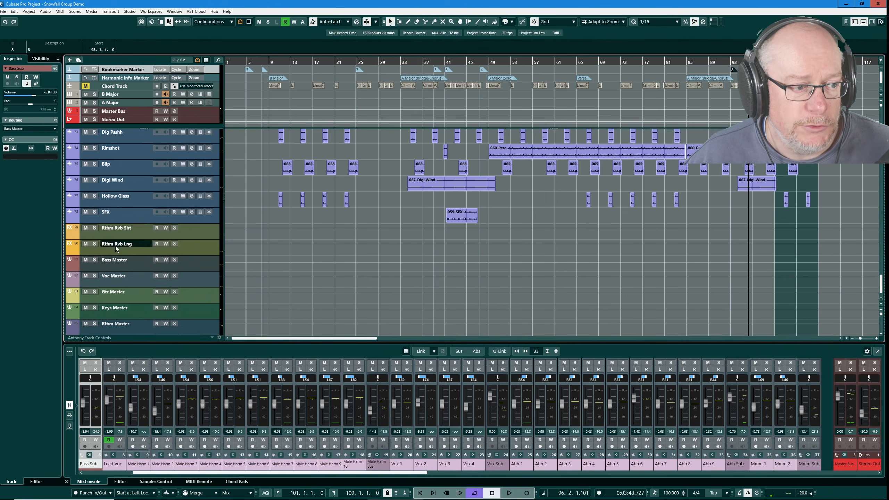
scroll(115, 245, "up", 20)
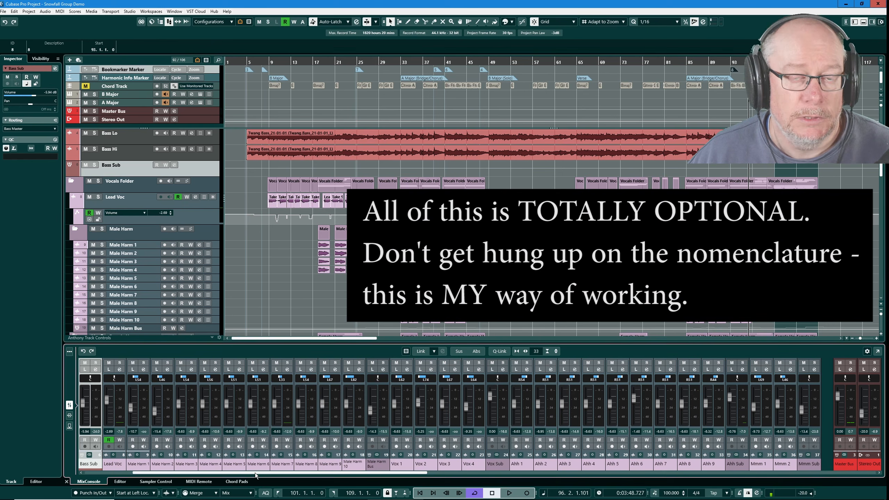
left_click_drag(263, 472, 710, 482)
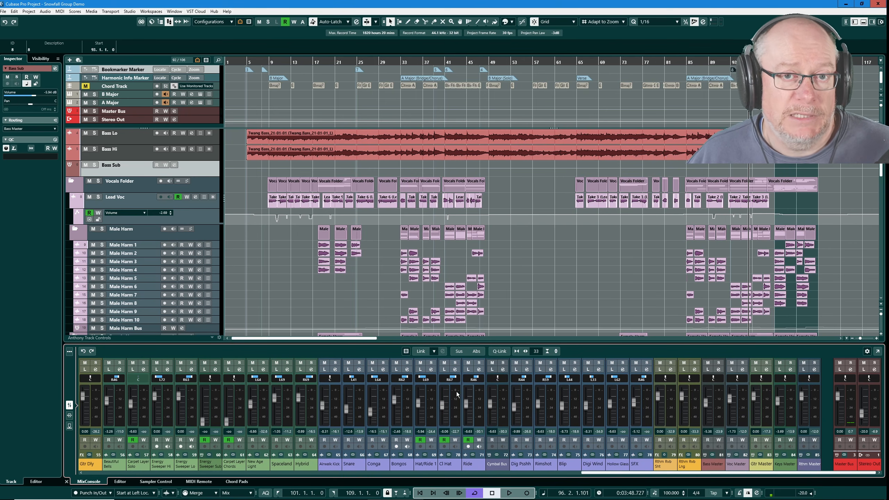
- Solo Bass Lo, play it from bar 25, and raise the Stereo Out level to about -12.5 dB
left_click(136, 142)
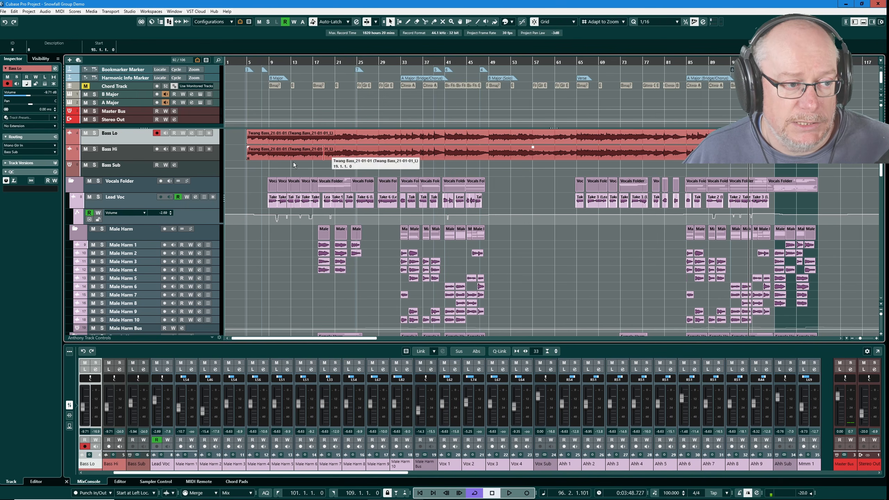
key("s")
left_click(350, 70)
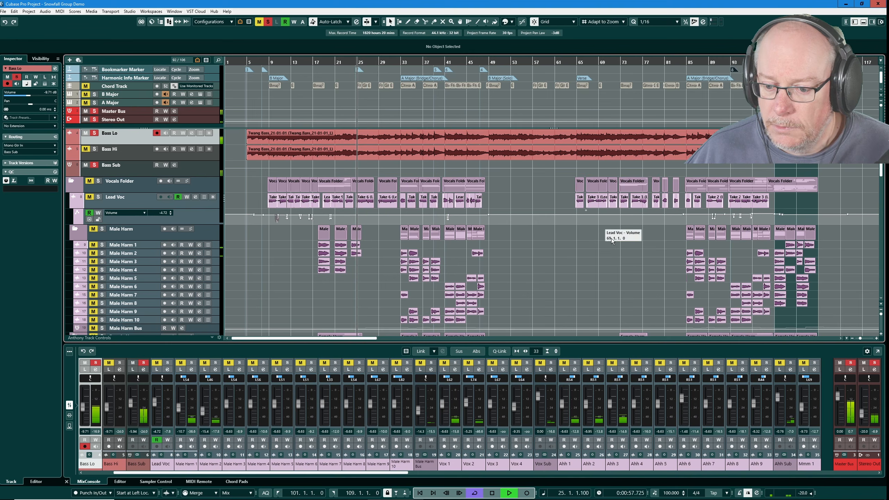
left_click_drag(864, 419, 864, 410)
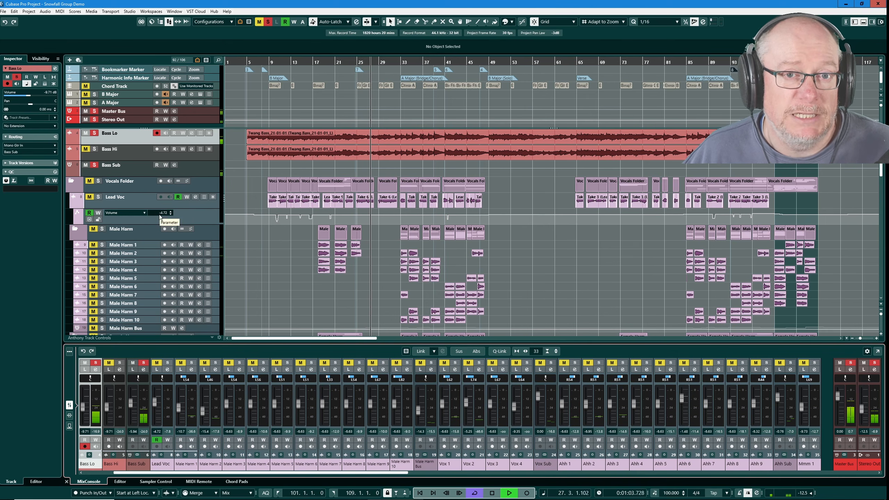
- Play Bass Hi soloed, raise the Stereo Out level to about -9.06 dB, and stop playback
left_click(132, 152)
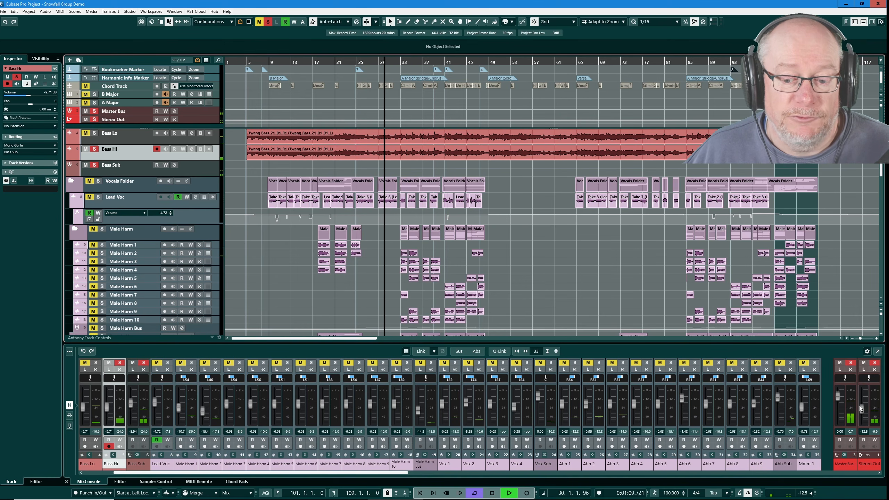
left_click_drag(862, 410, 863, 407)
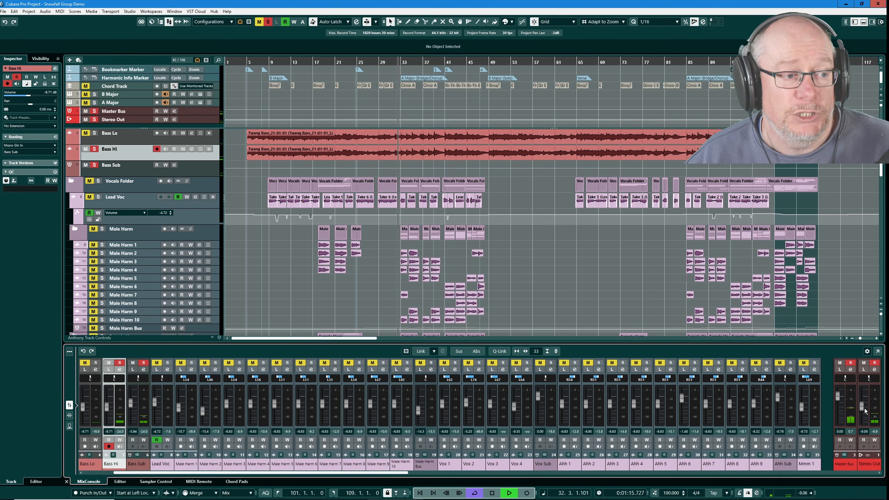
key("space")
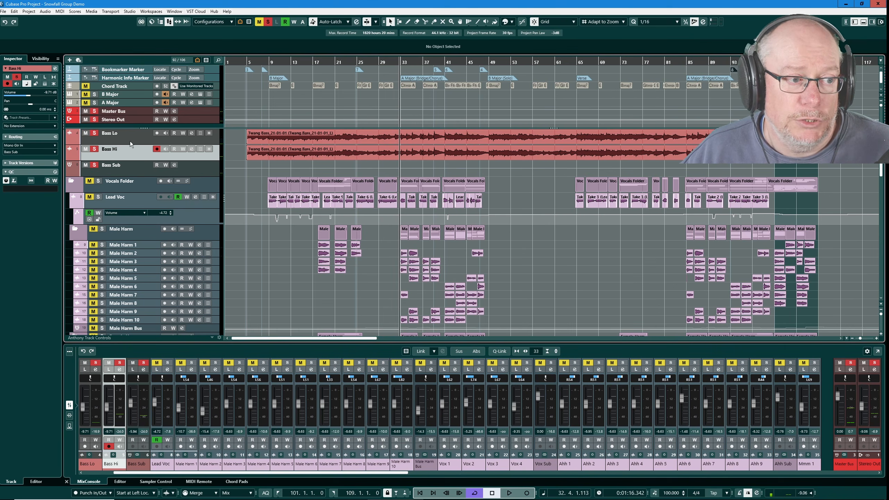
- Play both bass tracks together through Bass Sub, and examine their routing and inserts in the full MixConsole
left_click(120, 174)
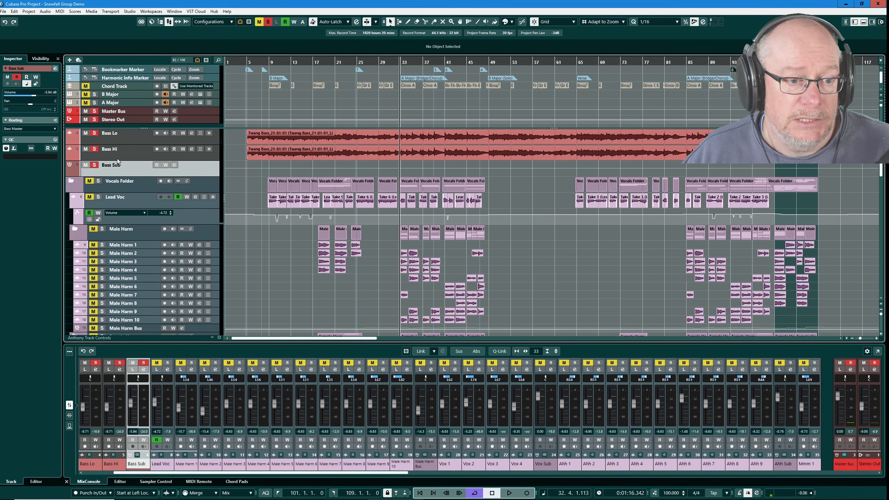
key("space")
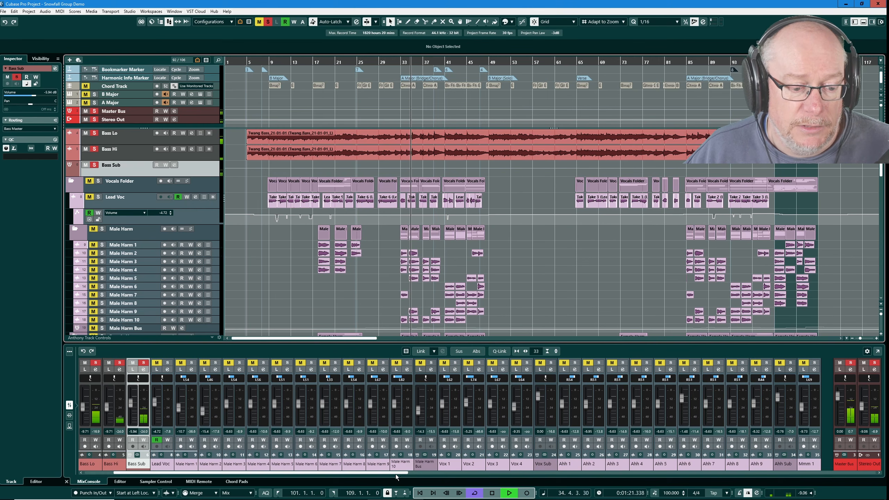
key("space")
key("F3")
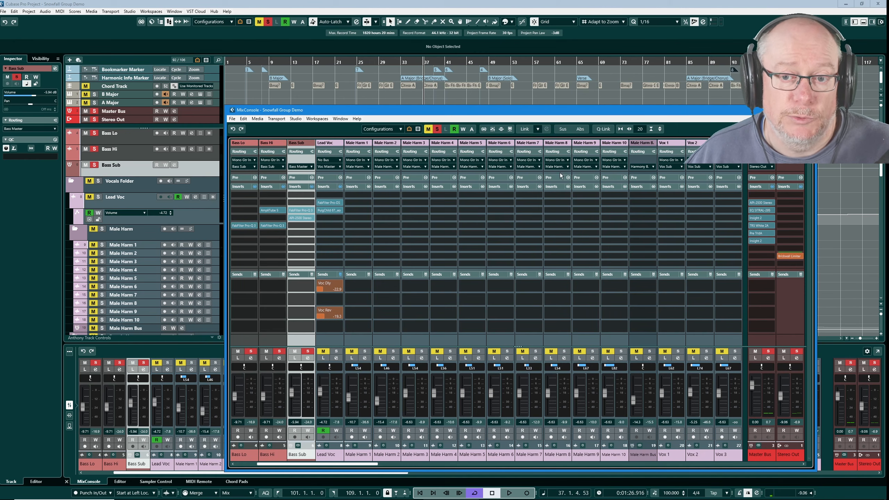
key("F3")
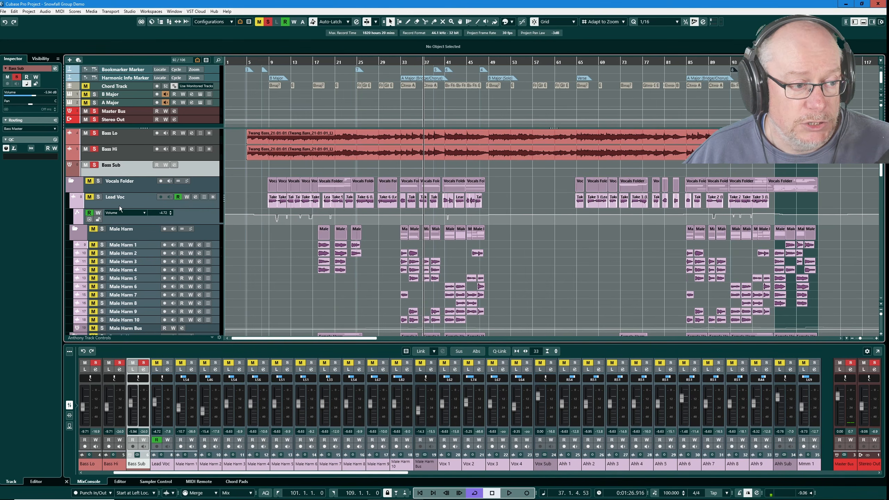
- Turn off the Bass Sub solo, then find the Energy Sweeper Hi and Lo tracks and increase their track height
left_click(94, 165)
scroll(163, 251, "down", 15)
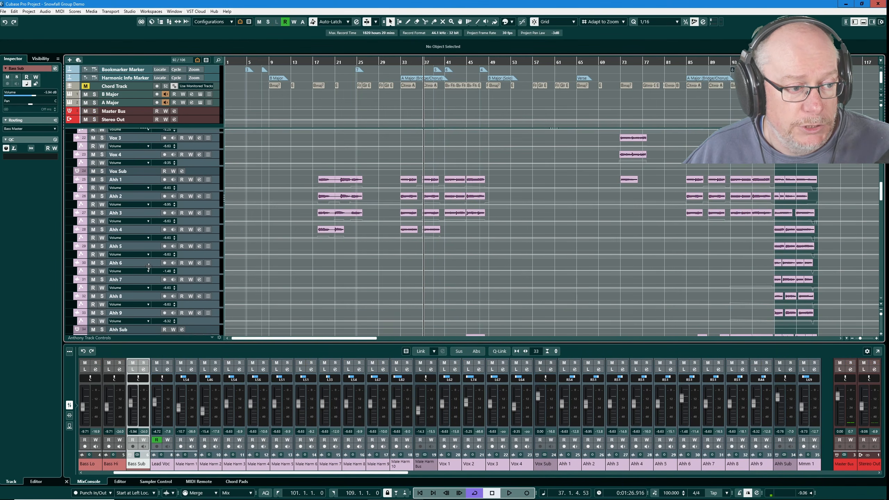
scroll(143, 263, "down", 5)
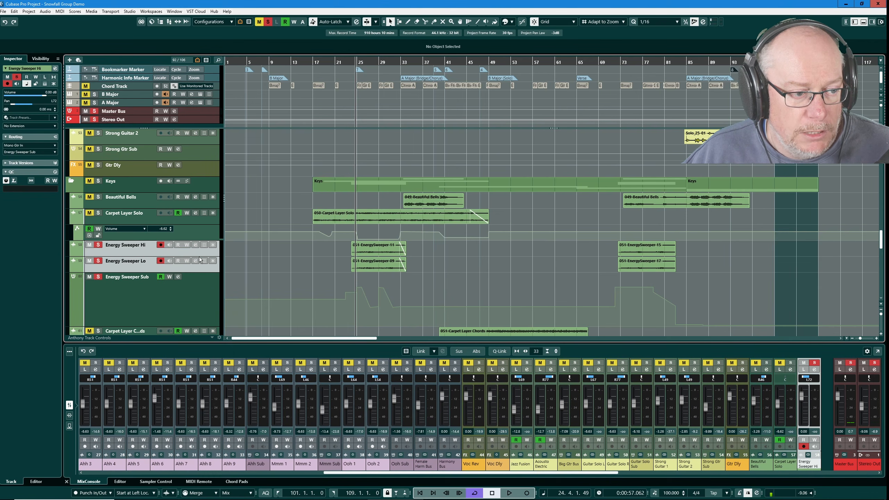
left_click_drag(198, 257, 195, 280)
scroll(352, 266, "up", 4)
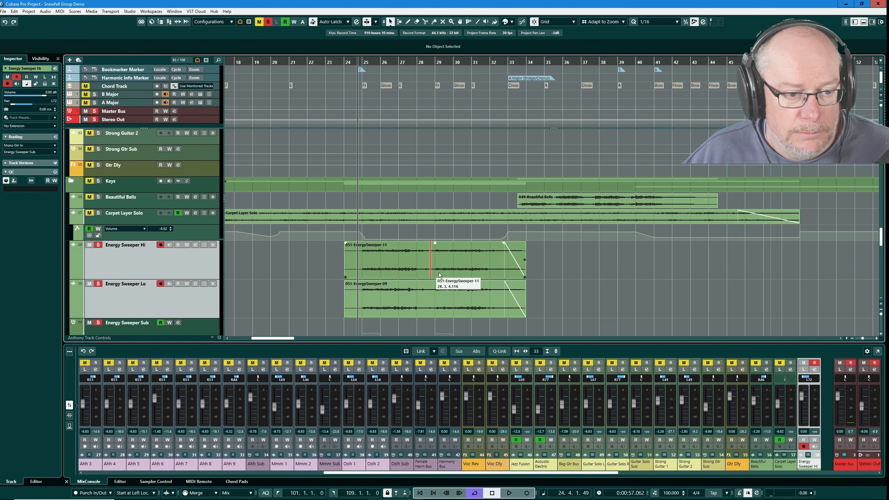
- Play Energy Sweeper Hi and Energy Sweeper Lo soloed one after the other, and stop playback
left_click(98, 254)
key("space")
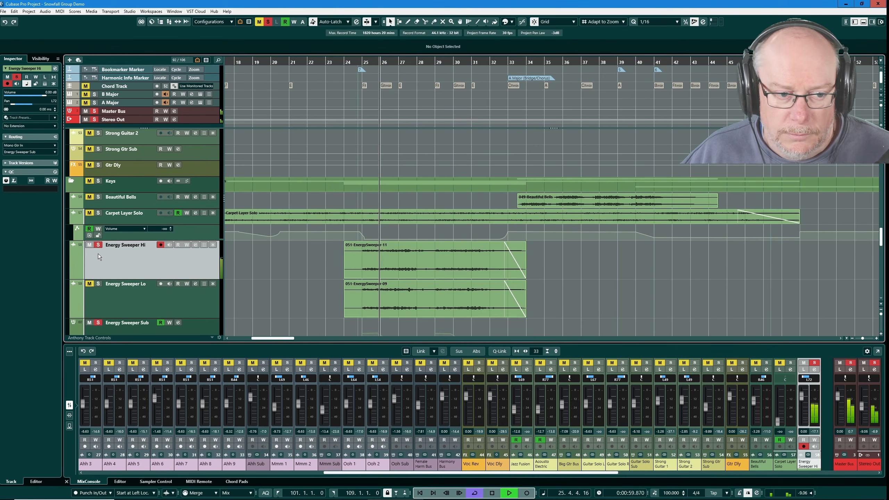
left_click(135, 307)
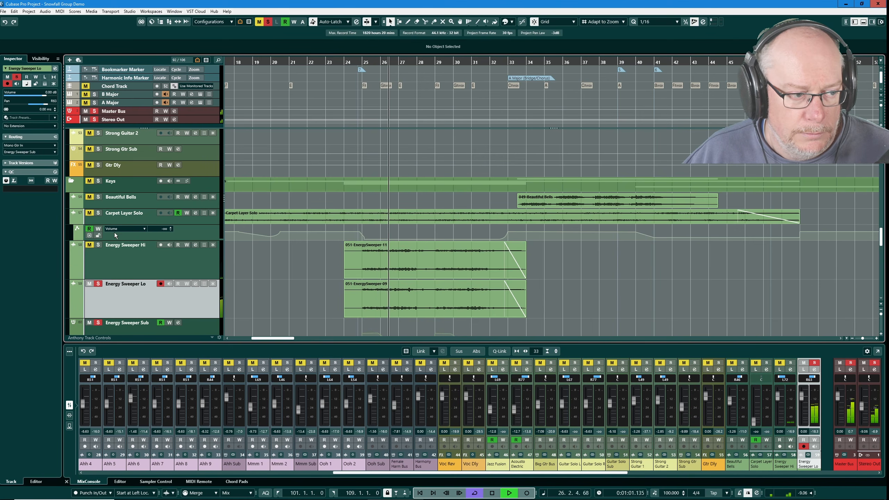
key("space")
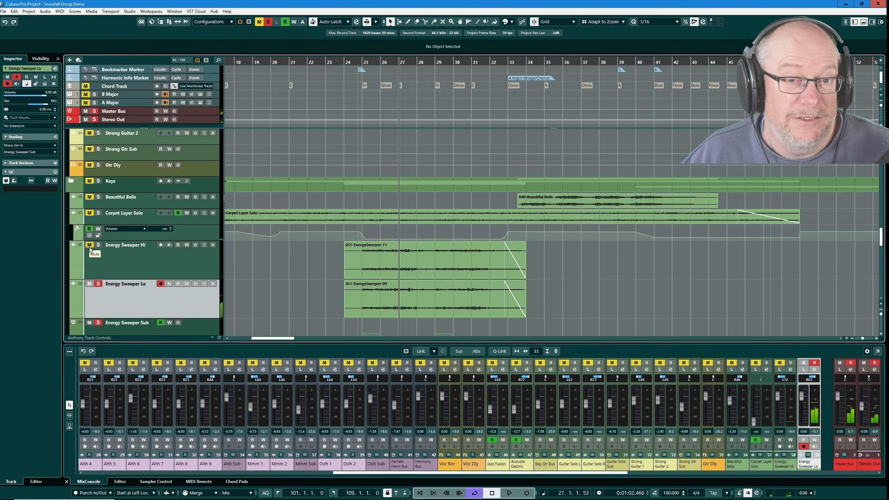
- Play both Energy Sweeper tracks through Energy Sweeper Sub from bar 25 to hear the group's volume automation
left_click(96, 247)
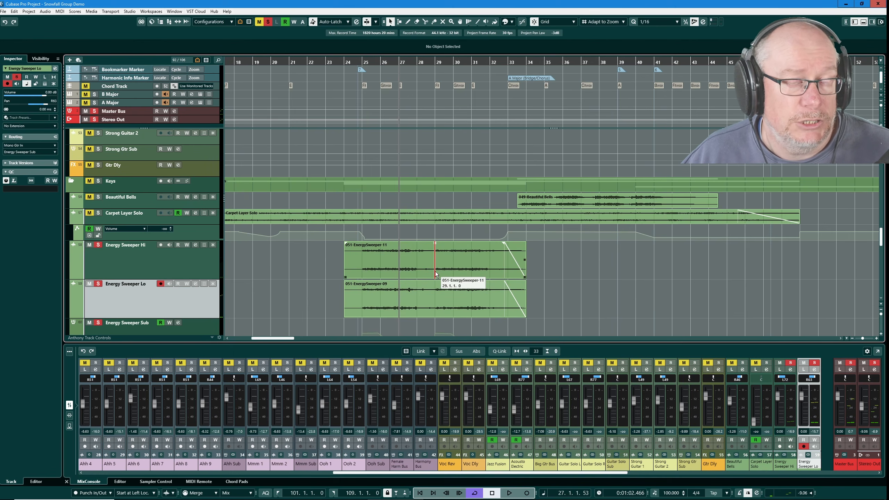
scroll(127, 247, "down", 3)
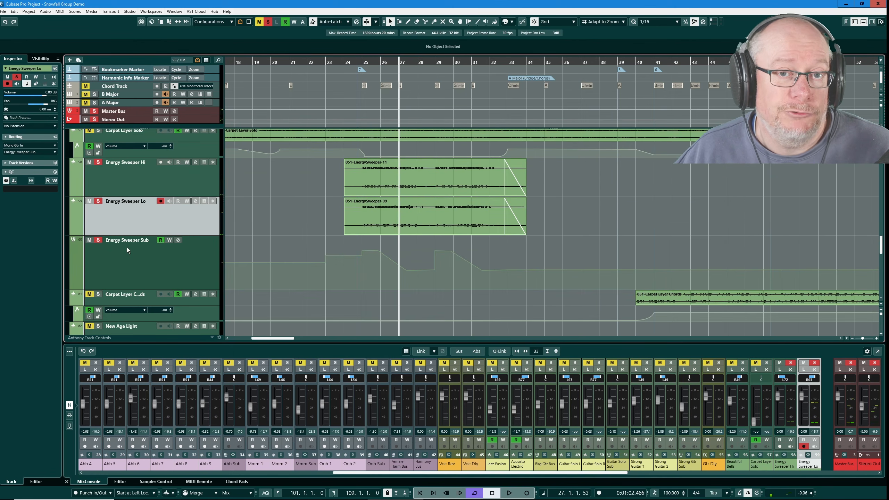
left_click(123, 266)
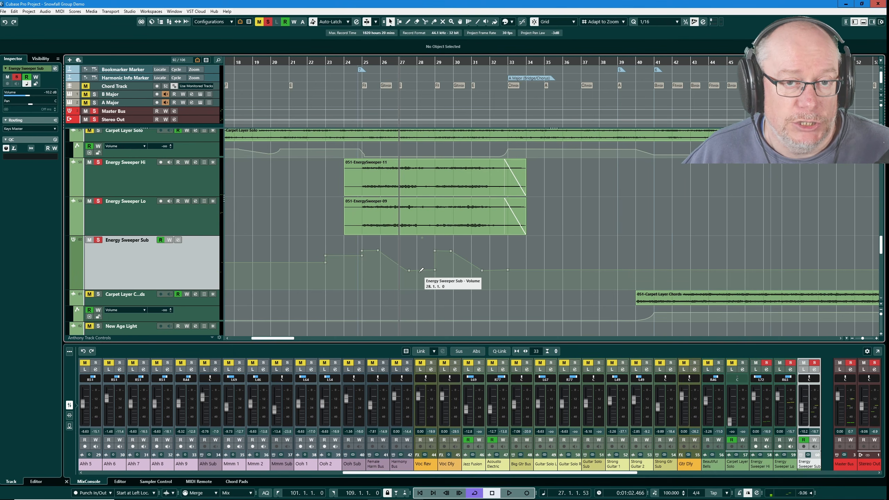
key("KP_0")
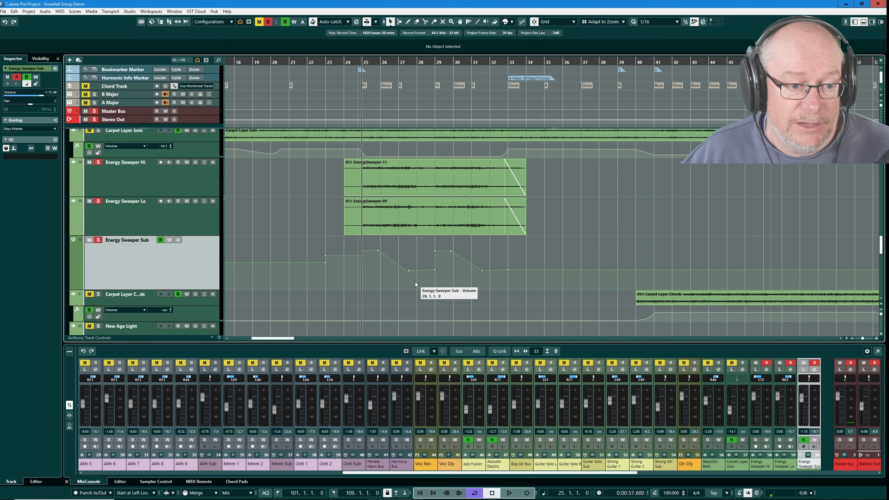
key("space")
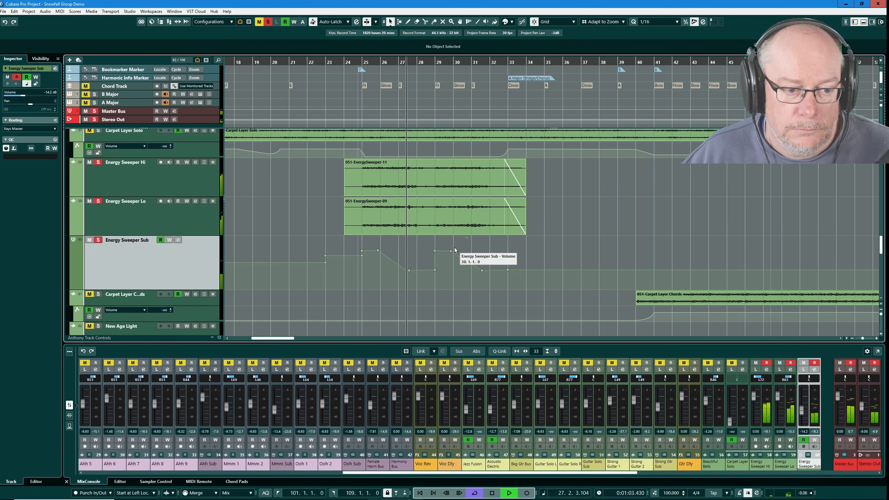
key("space")
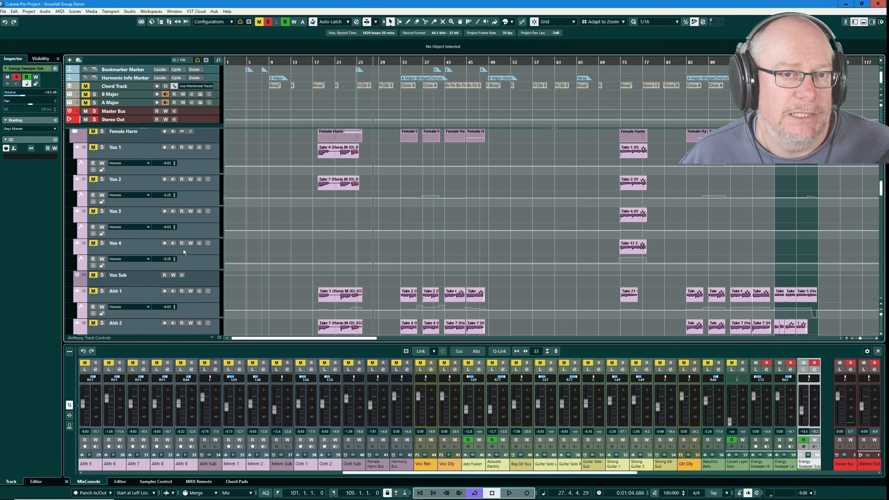
- Solo Female Harm Bus with its Vox, Ahh, Mmm and Ooh tracks, and play the harmonies from bar 101
scroll(183, 249, "down", 10)
scroll(176, 250, "down", 5)
left_click(136, 250)
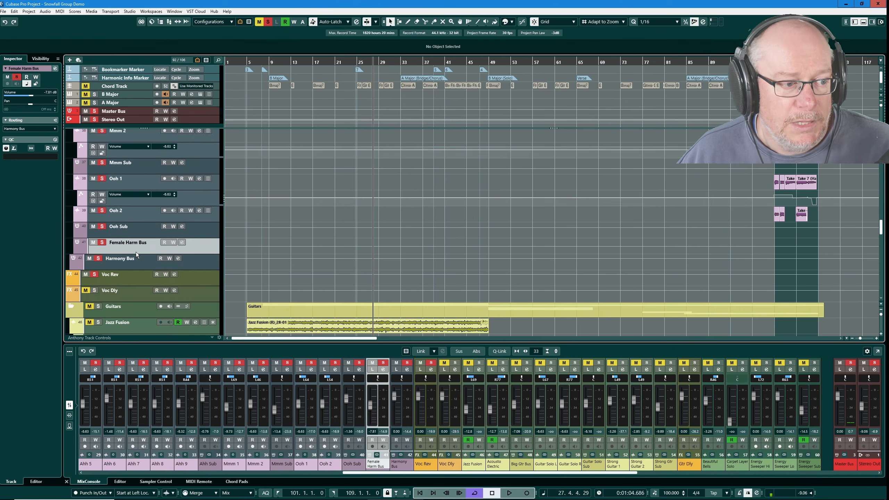
key("Return")
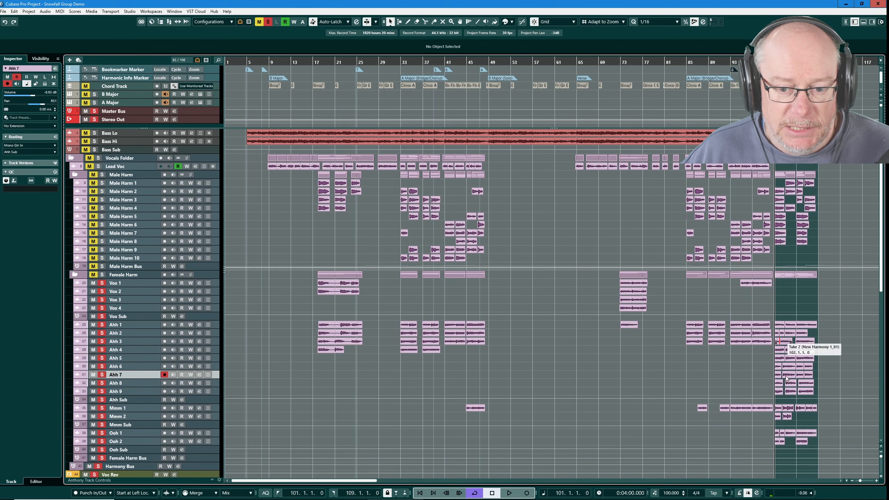
scroll(732, 368, "down", 3)
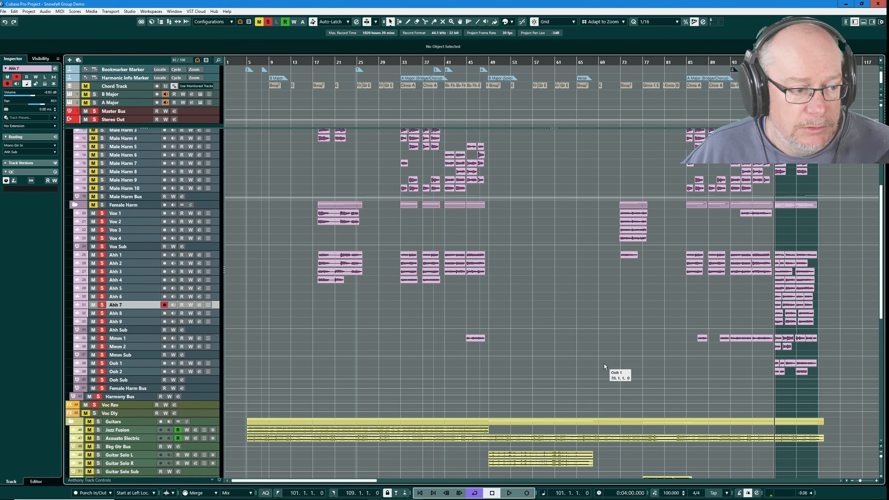
key("space")
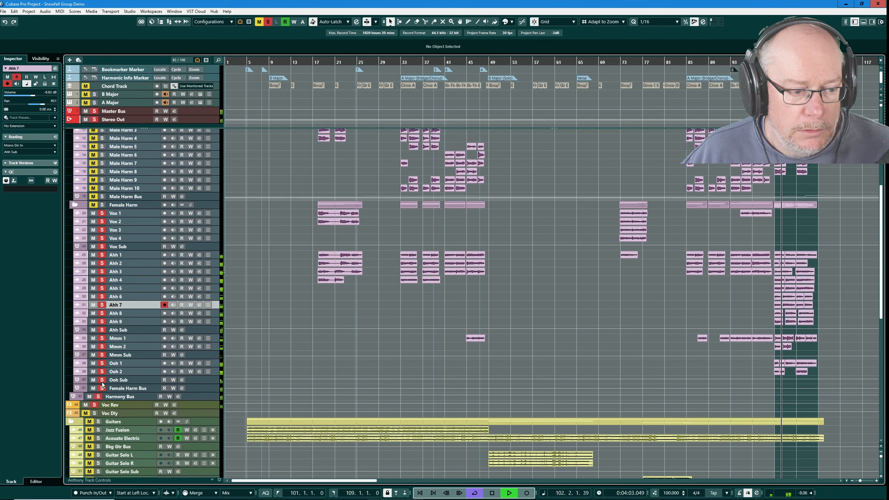
key("space")
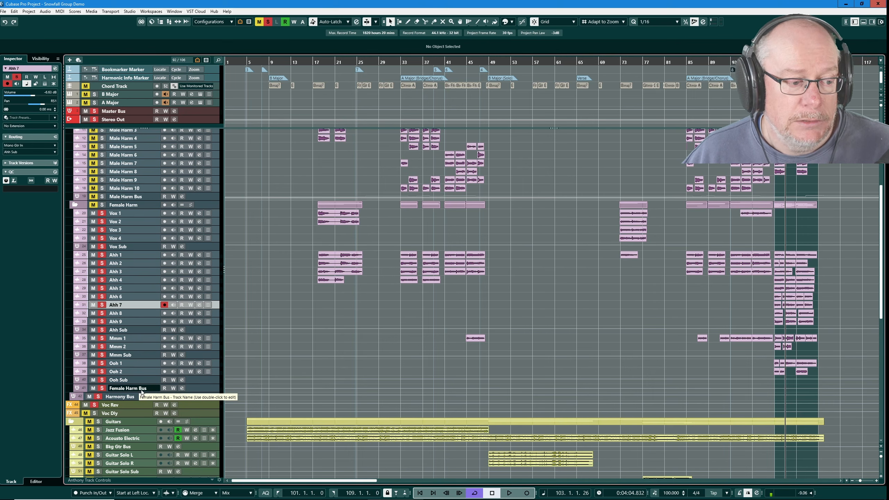
- Inspect the output routing of Harmony Bus and Female Harm Bus, and review the harmony tracks above them
left_click(122, 393)
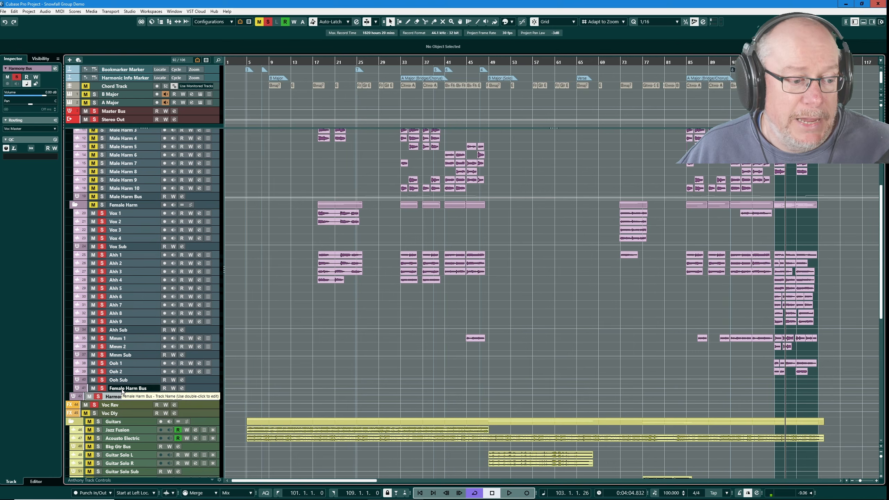
left_click(121, 389)
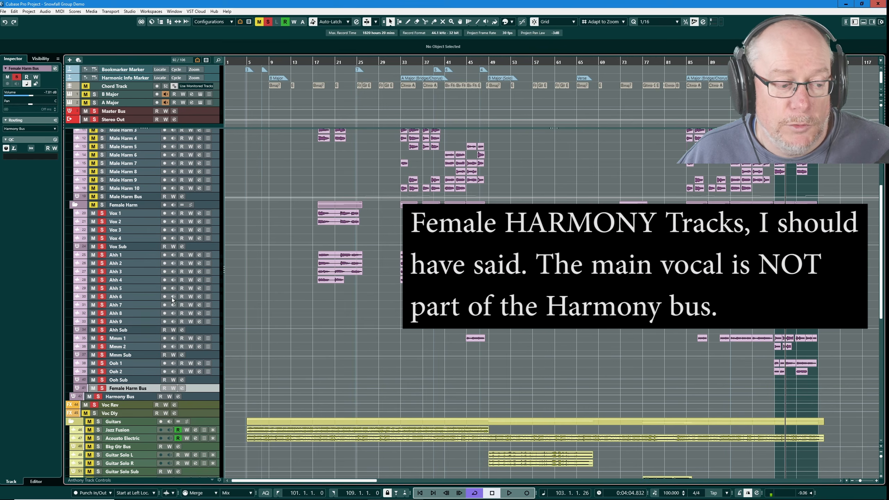
scroll(136, 391, "up", 4)
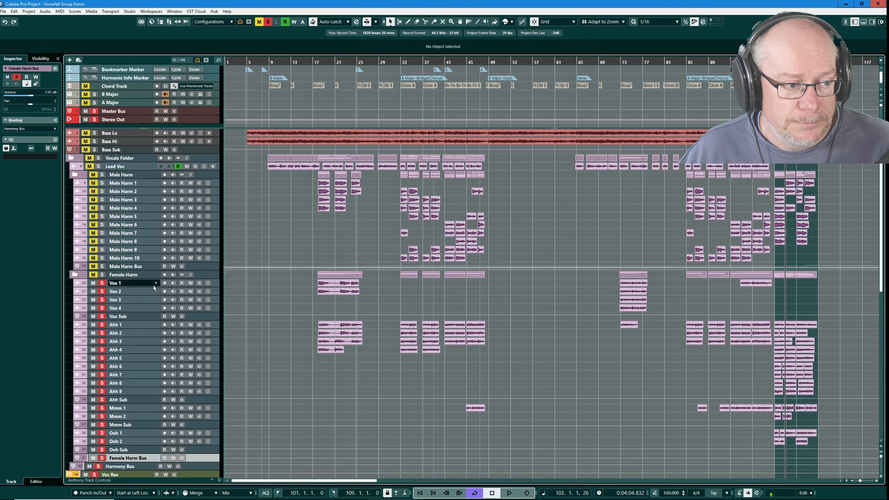
- Play the soloed female harmonies from bar 73 to hear the Vox tracks, and stop playback
scroll(153, 286, "down", 3)
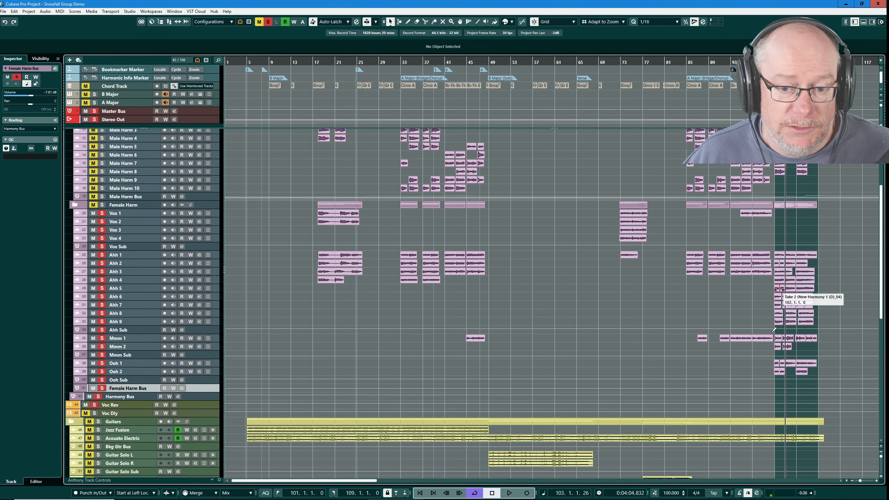
scroll(864, 296, "up", 5, "ctrl")
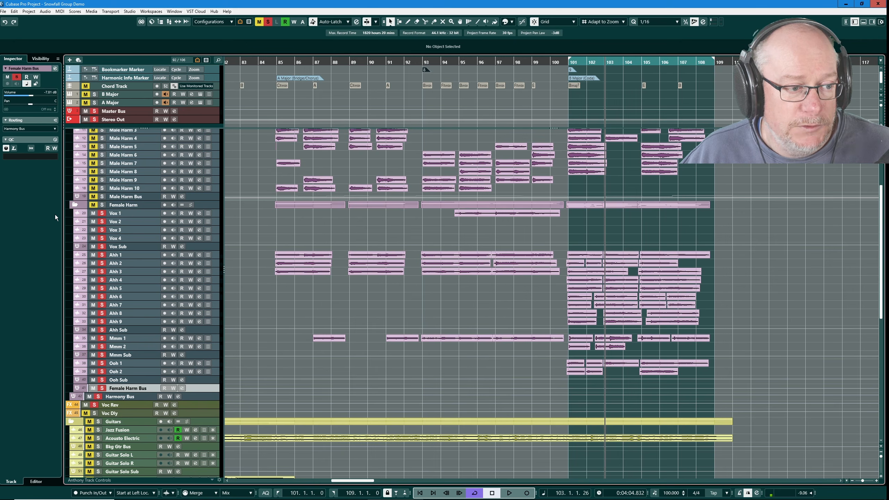
scroll(296, 242, "down", 5, "ctrl")
scroll(238, 229, "up", 3)
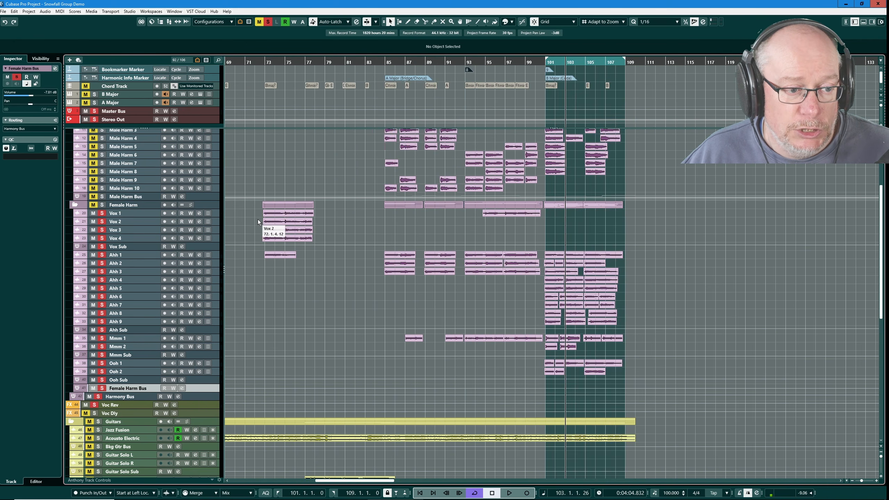
scroll(278, 224, "up", 4)
left_click(265, 61)
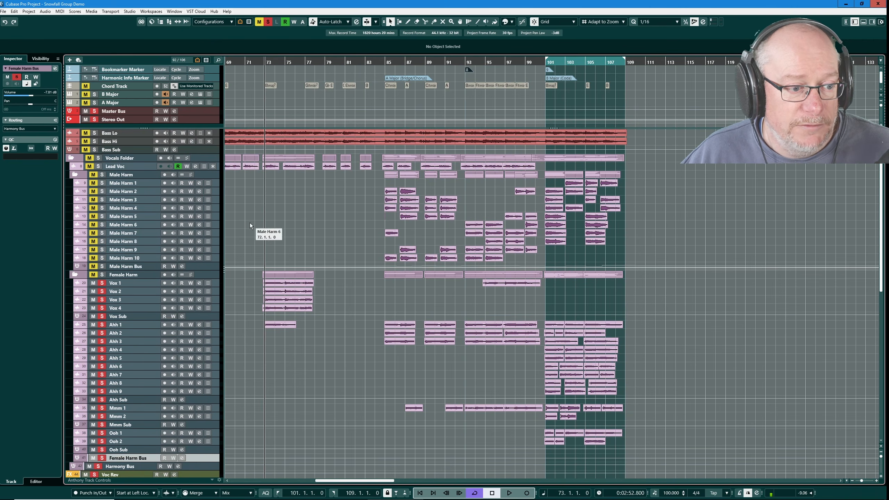
key("space")
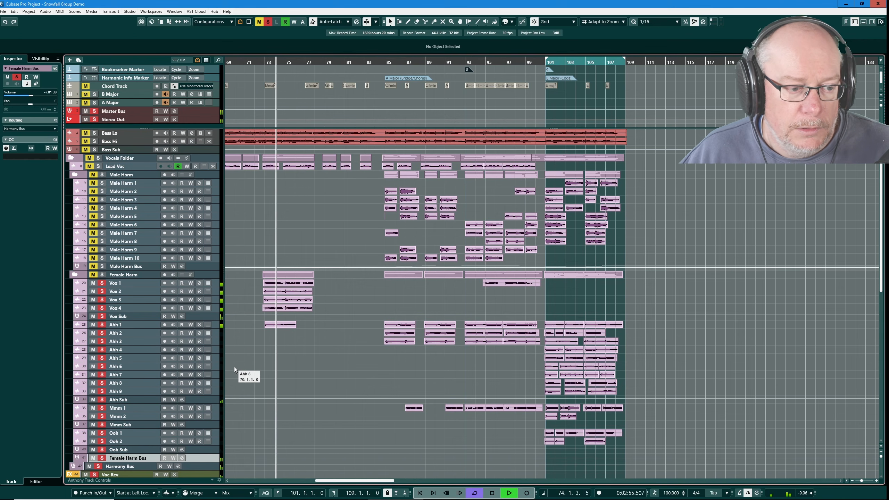
key("space")
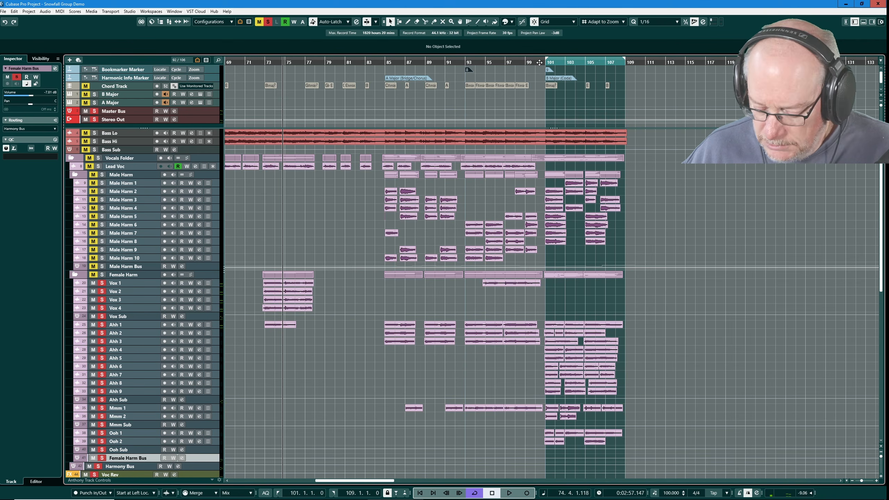
- Solo Ahh Sub with its Ahh tracks exclusively and play it from bar 101, stopping after a short listen
key("KP_1")
scroll(100, 329, "down", 3)
left_click(101, 330, "ctrl")
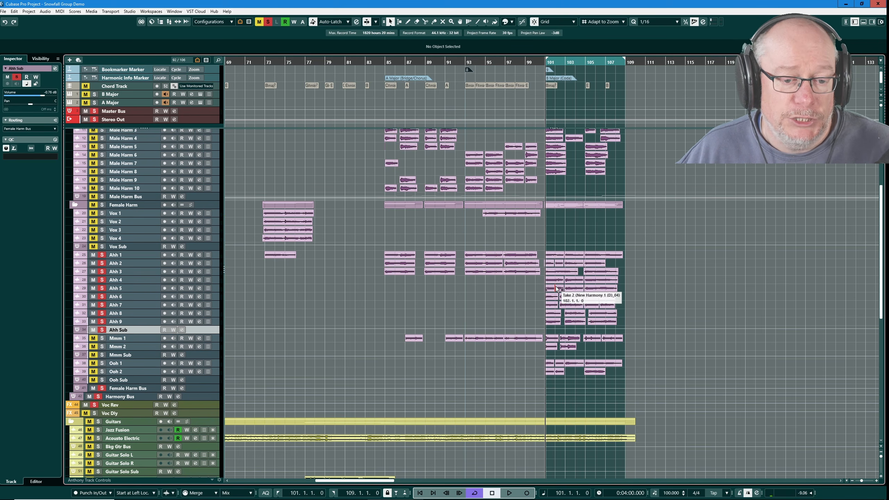
key("space")
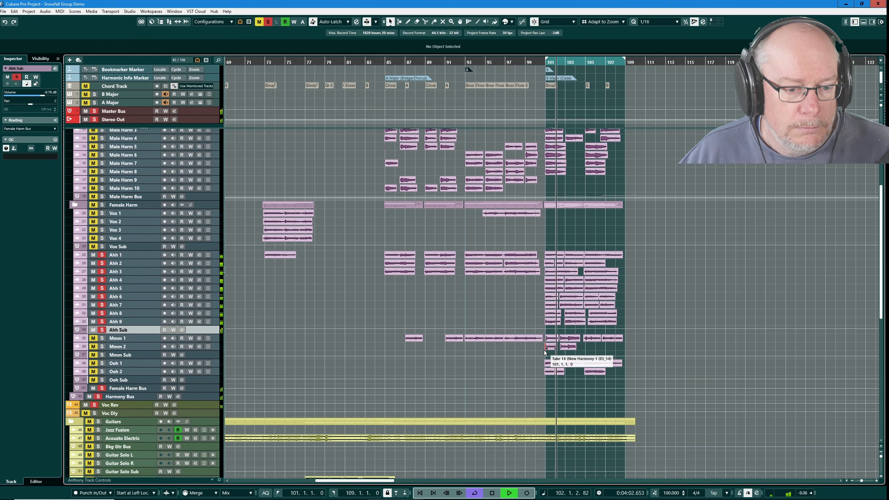
key("space")
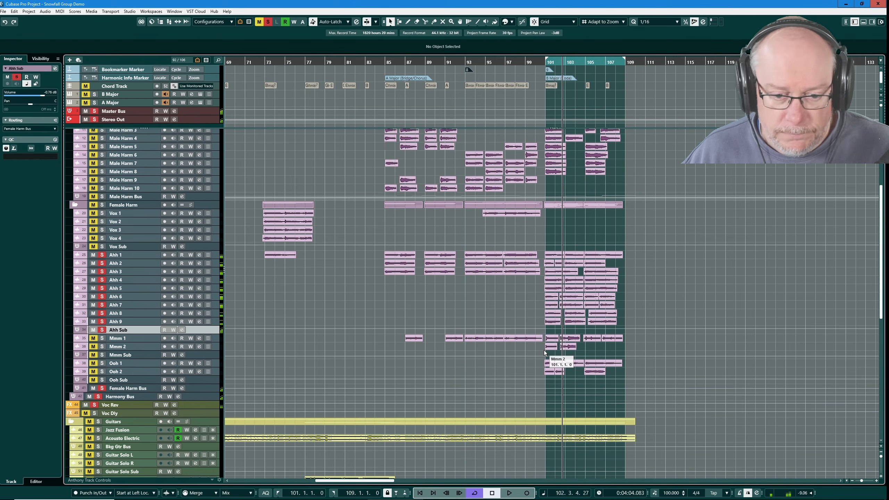
- Solo and play Mmm Sub from bar 101, and do the same with Ooh Sub, stopping playback after each
key("KP_1")
left_click(127, 356)
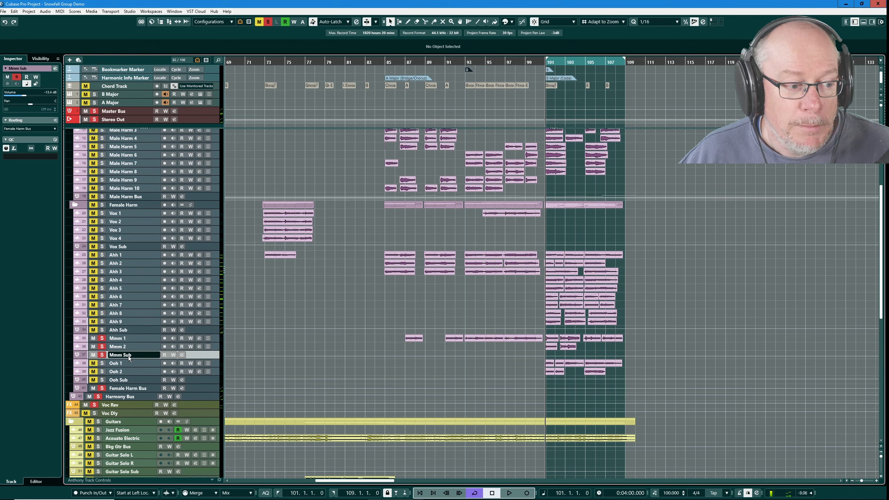
key("space")
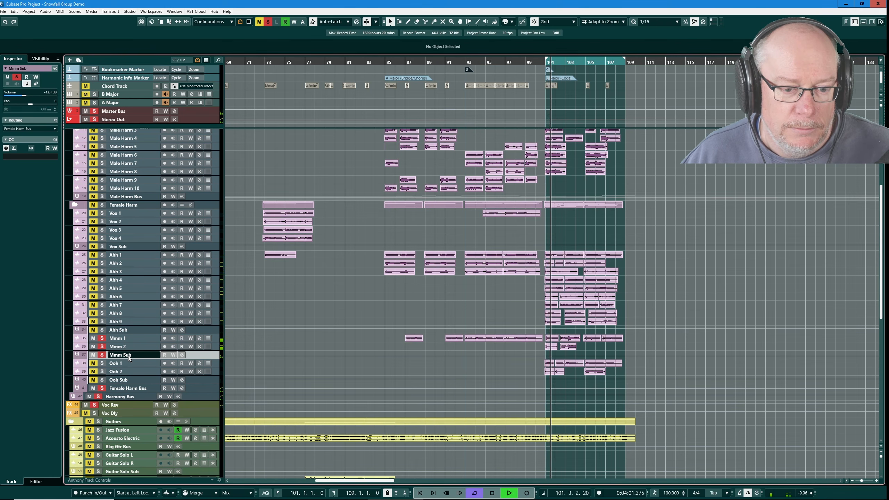
key("space")
left_click(115, 381)
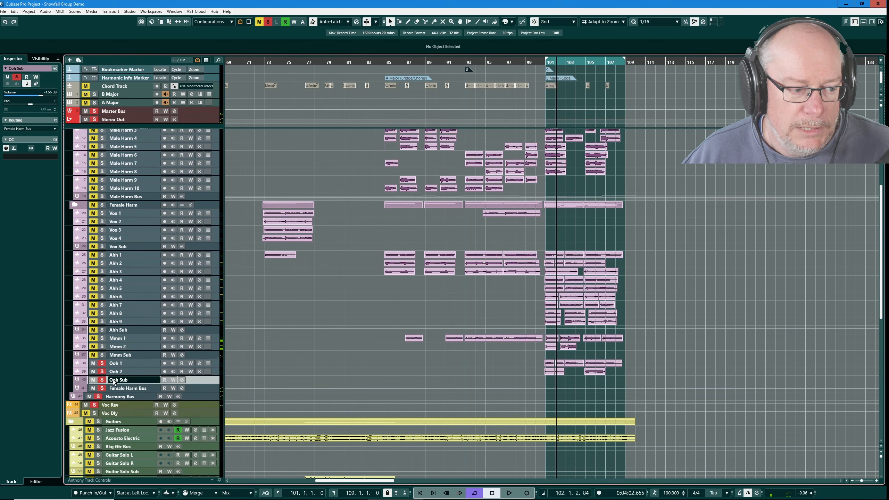
key("space")
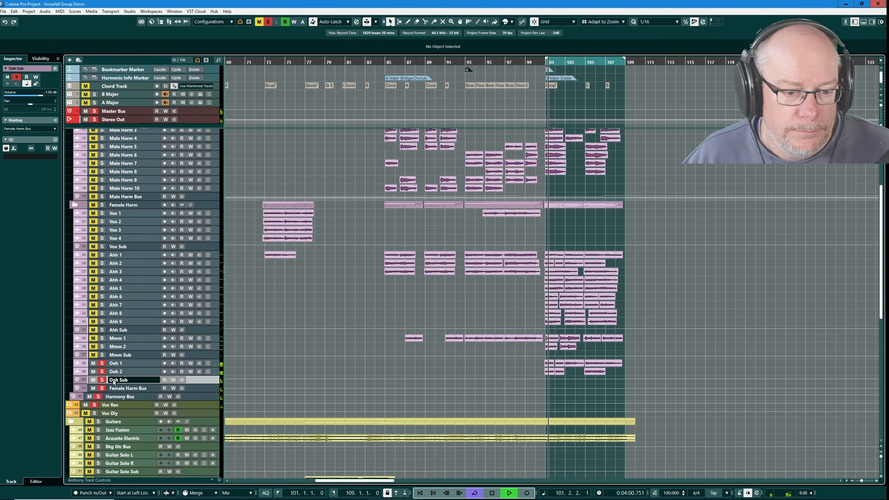
key("space")
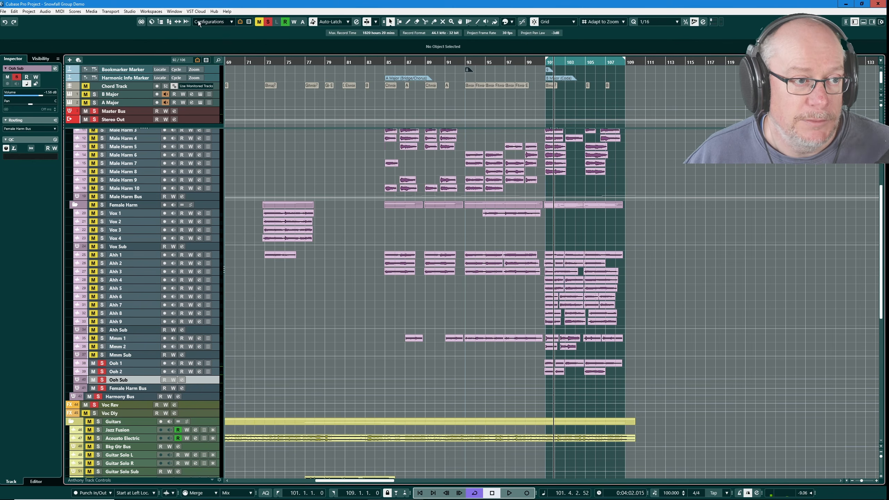
- Solo Female Harm Bus in the MixConsole and raise the Ooh Sub fader to about -8.44 dB
left_click(169, 22)
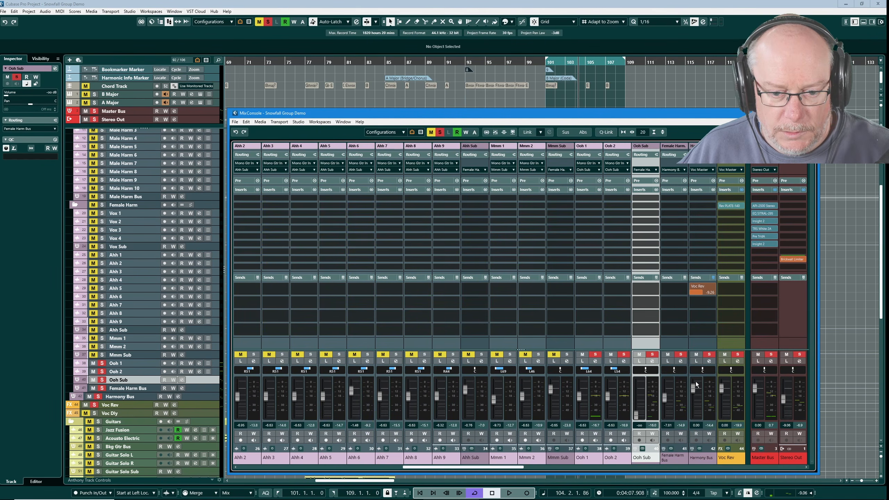
left_click(681, 355)
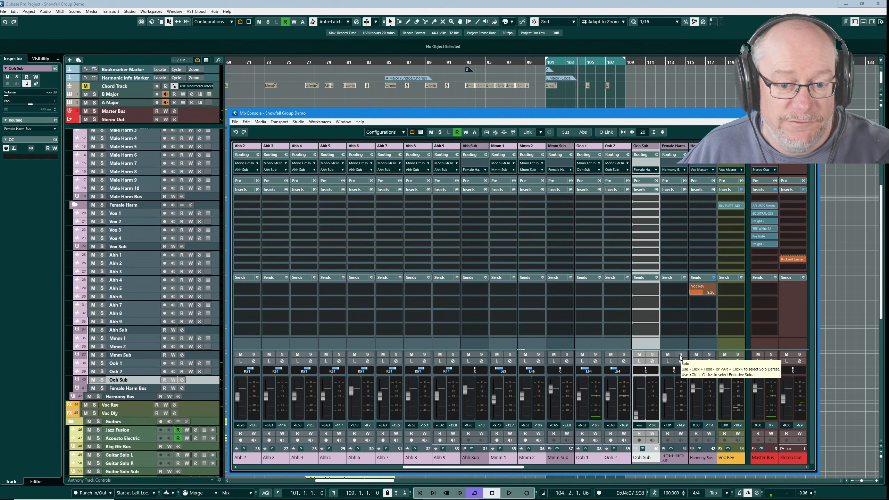
left_click(680, 355)
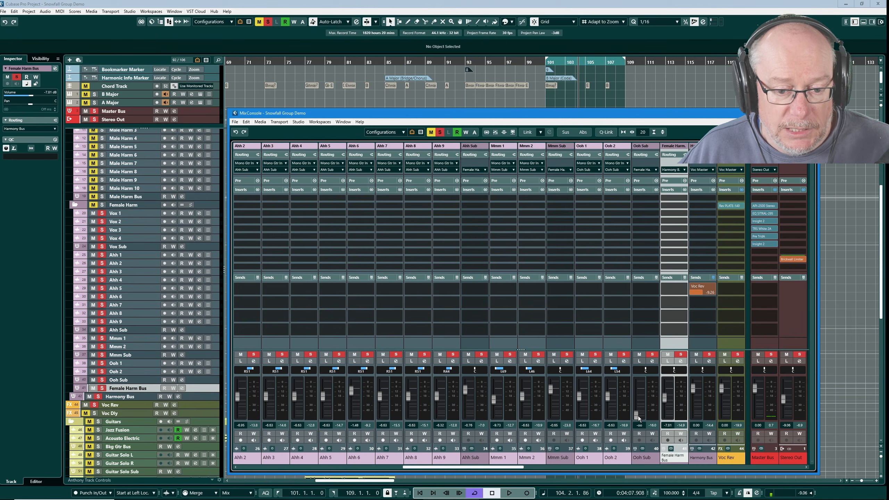
left_click_drag(639, 417, 640, 403)
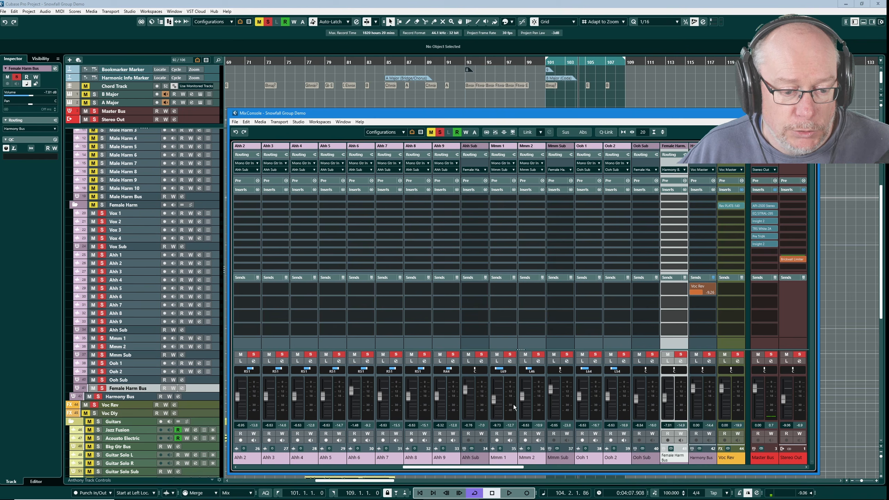
- During playback, pull the Ooh Sub, Mmm Sub and Ahh Sub faders all the way down, one after the other
key("space")
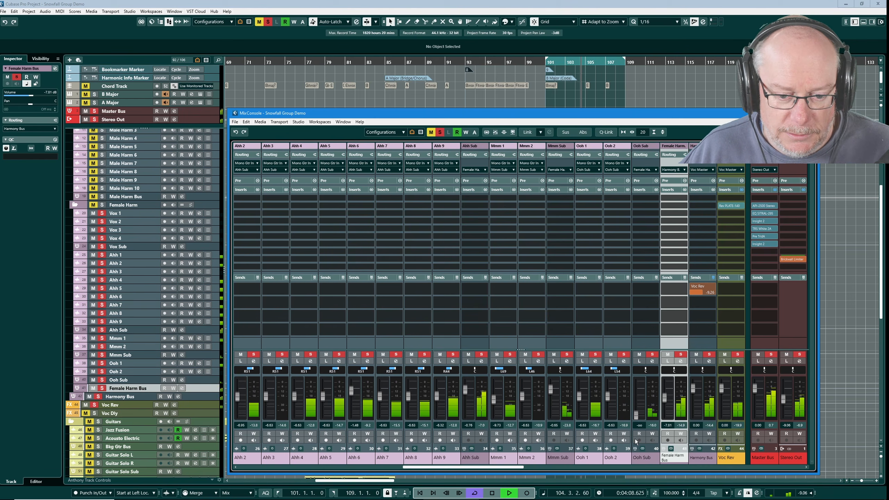
left_click_drag(638, 399, 638, 417)
left_click_drag(553, 391, 550, 462)
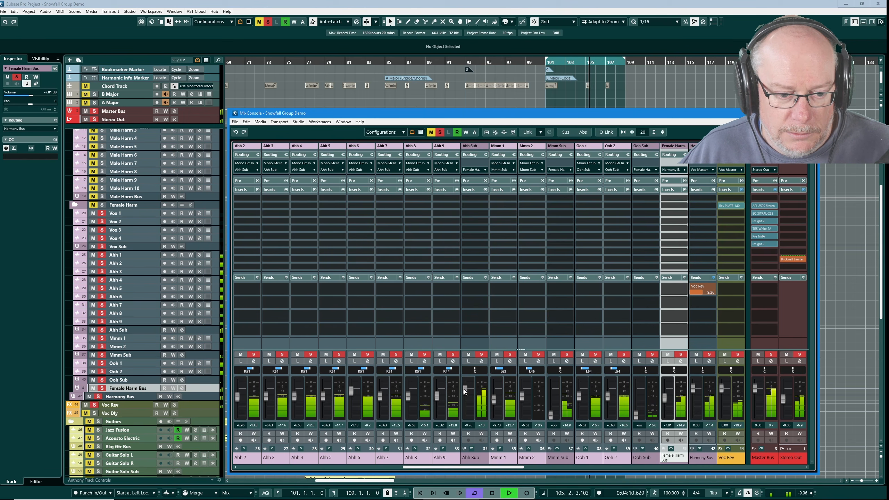
left_click_drag(464, 389, 472, 458)
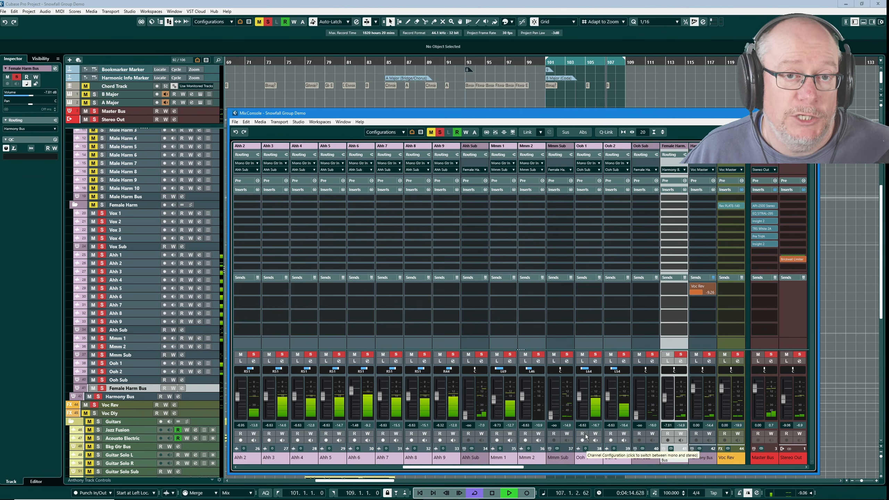
- Rebalance Mmm Sub, Ahh Sub and Ooh Sub by raising their faders, with Ahh Sub at about -5.42 dB, and close the MixConsole
left_click_drag(551, 419, 561, 402)
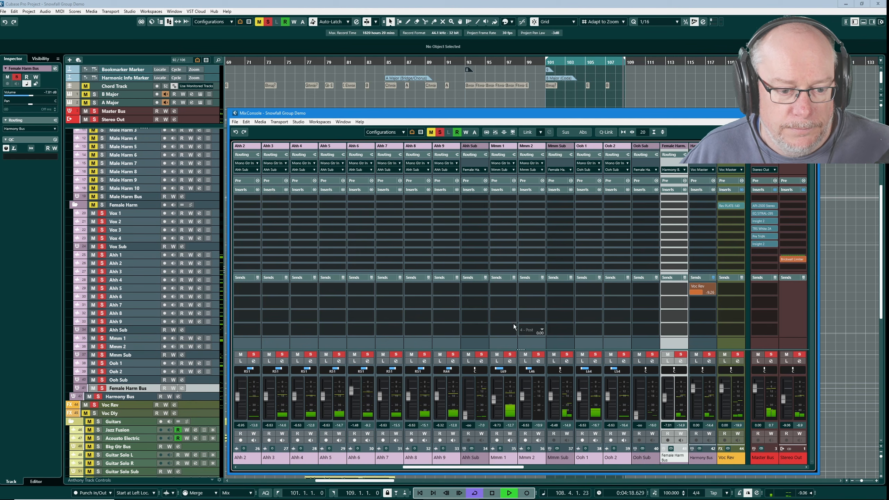
left_click_drag(464, 415, 522, 399)
left_click_drag(636, 415, 643, 401)
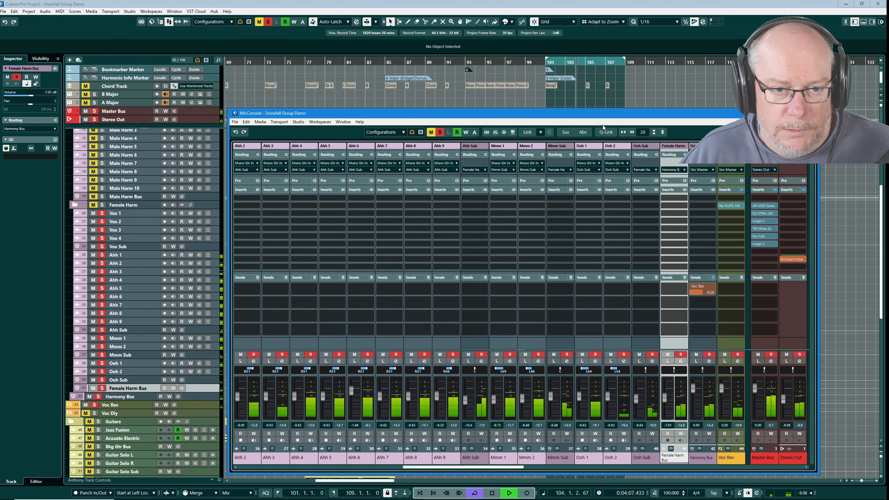
mouse_move(603, 116)
left_mouse_down()
mouse_move(611, 425)
mouse_move(616, 360)
mouse_move(587, 77)
mouse_move(603, 120)
left_mouse_up()
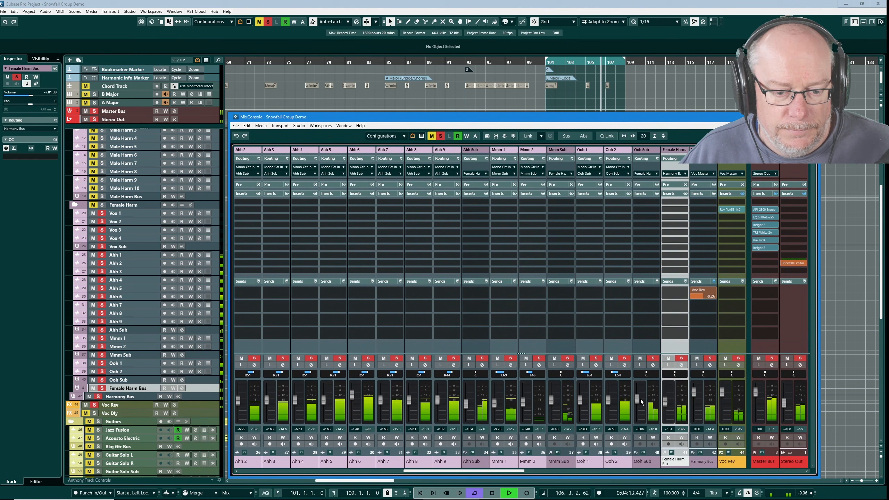
left_click_drag(465, 405, 467, 400)
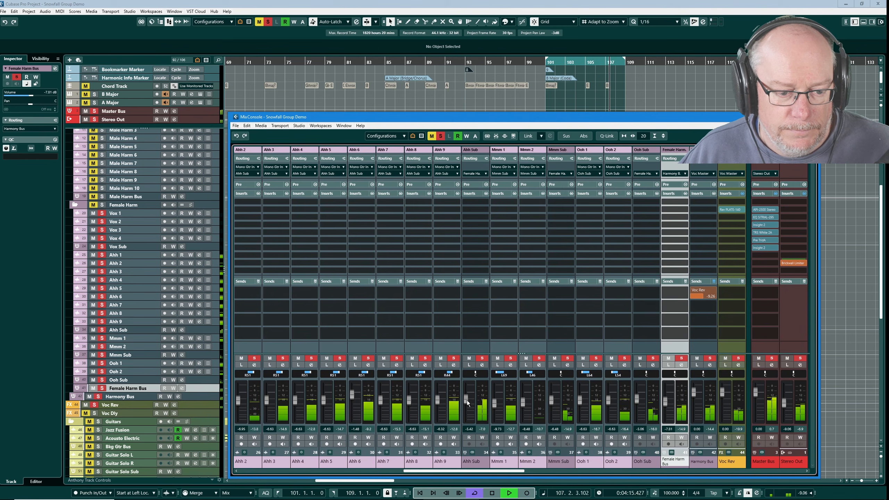
left_click(491, 493)
key("F3")
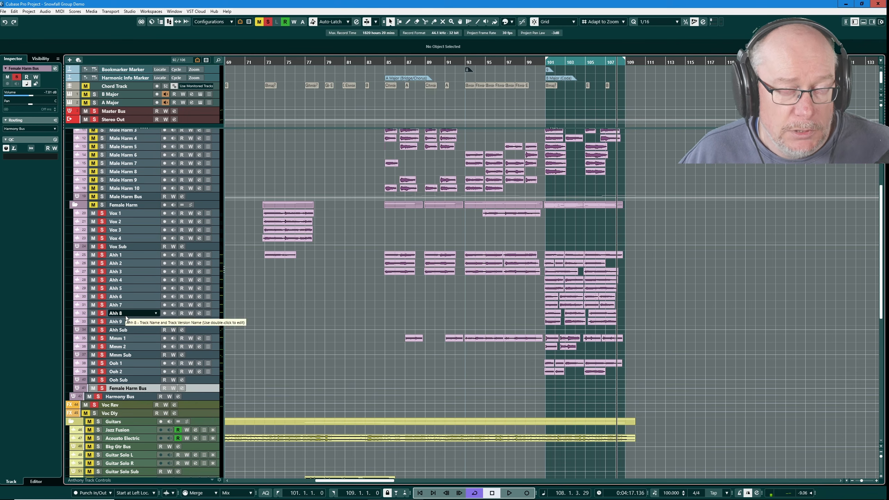
- Show all used automation on the tracks and examine the volume lanes of the Ahh, Mmm and Ooh tracks
right_click(145, 278)
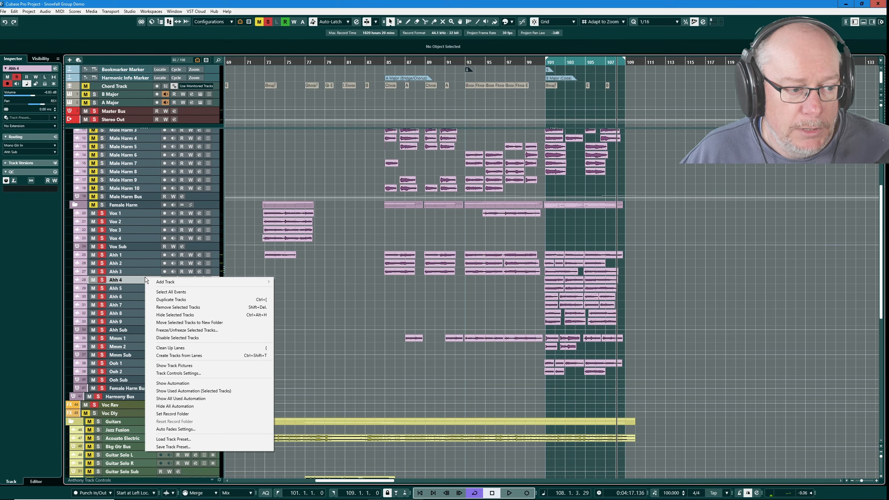
left_click(180, 399)
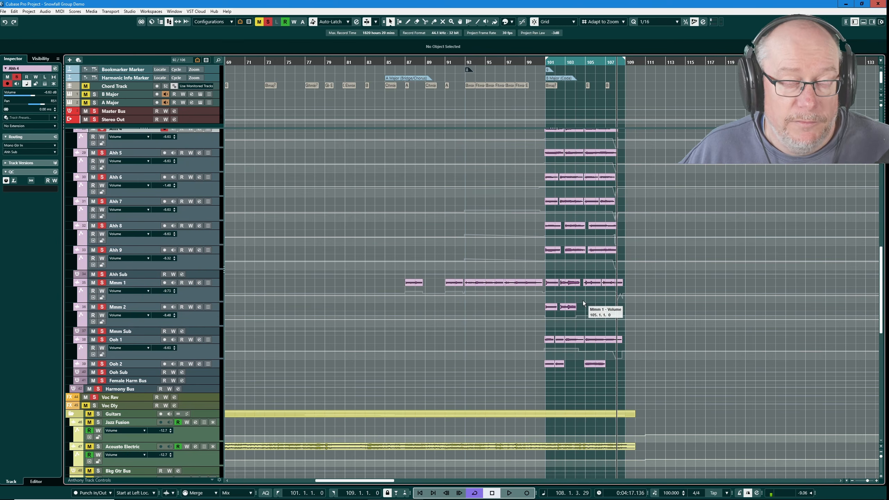
scroll(622, 307, "up", 3)
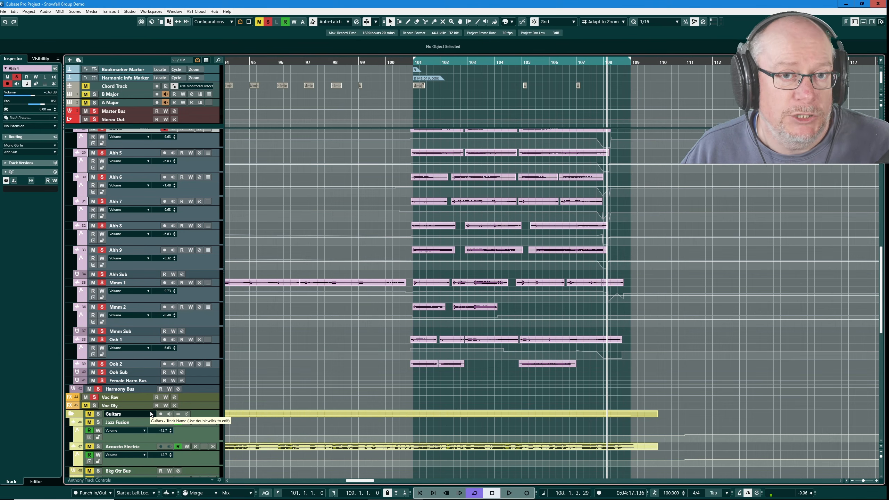
left_click(141, 383)
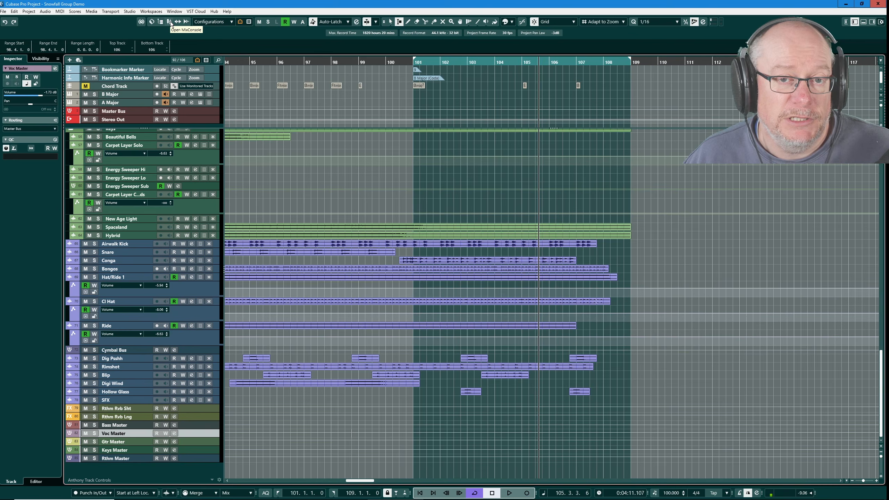
- Open the MixConsole and browse the Mastering Fav effects for a Stereo Out insert slot without loading one
left_click(170, 21)
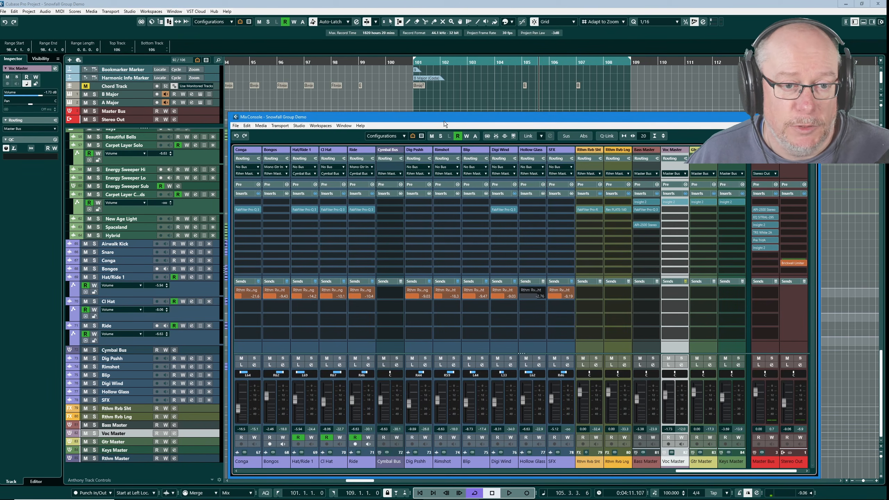
left_click_drag(444, 120, 300, 104)
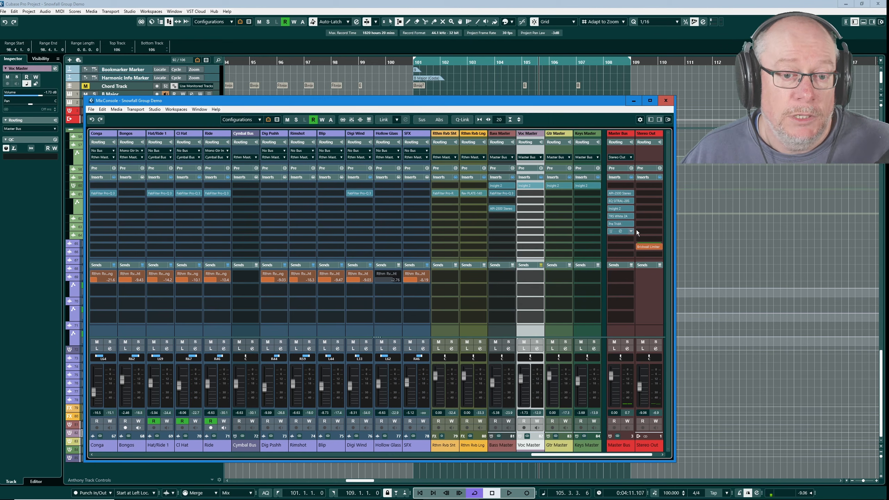
left_click(660, 200)
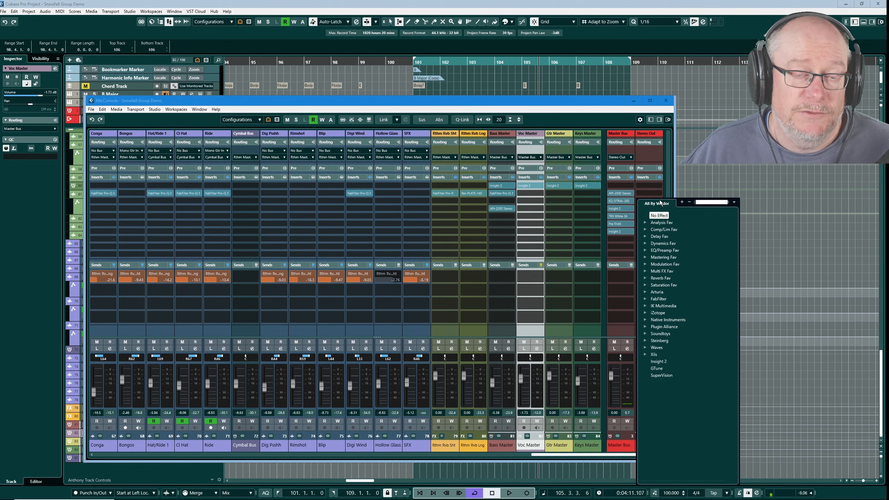
left_click(646, 257)
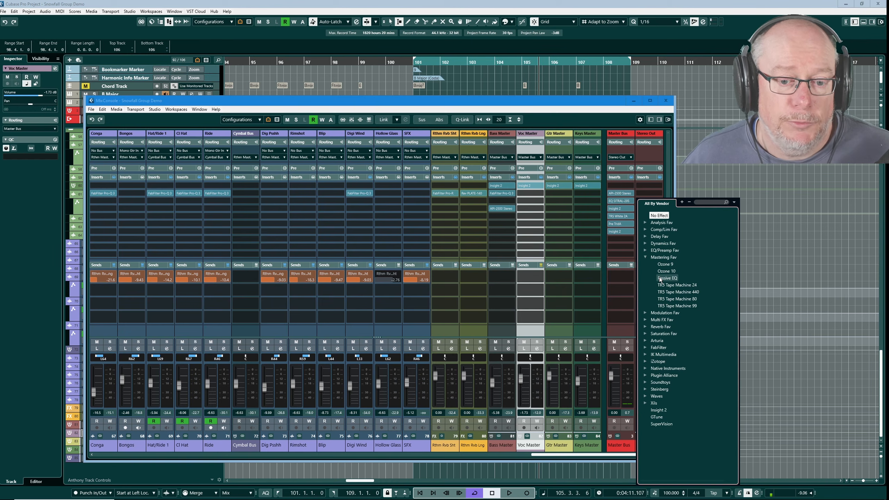
left_click(569, 105)
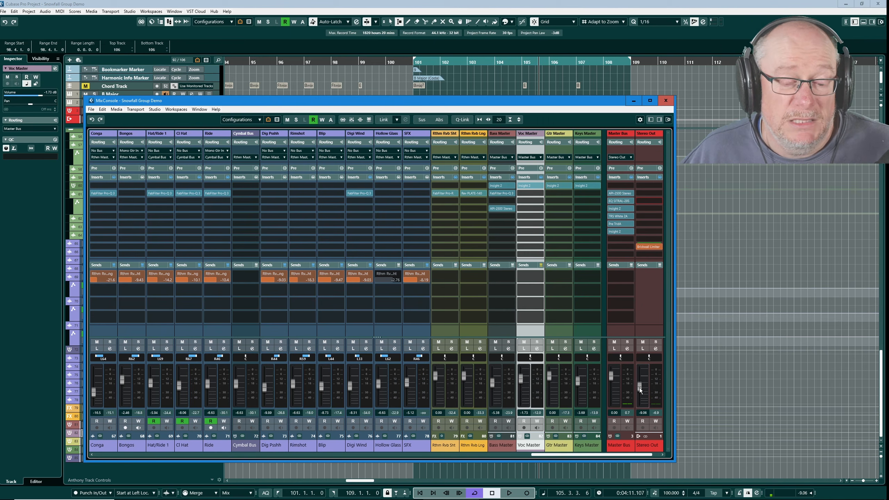
- Pull the Stereo Out fader all the way down
left_click_drag(639, 387, 638, 430)
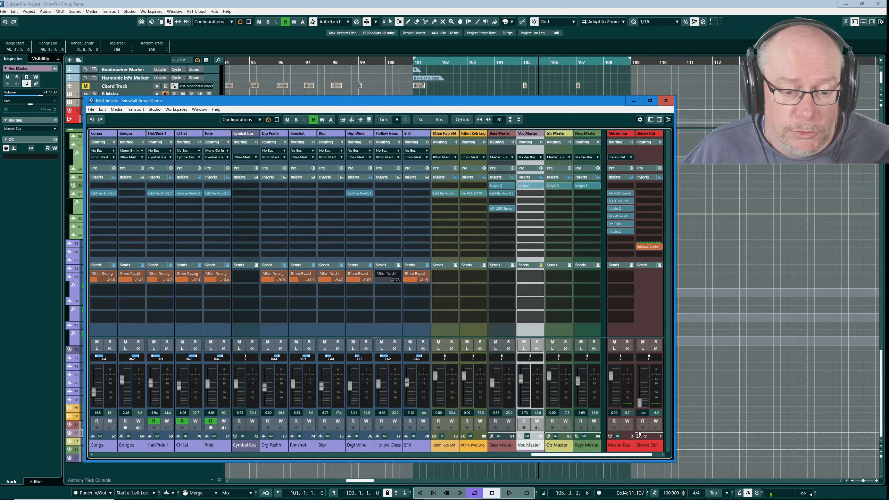